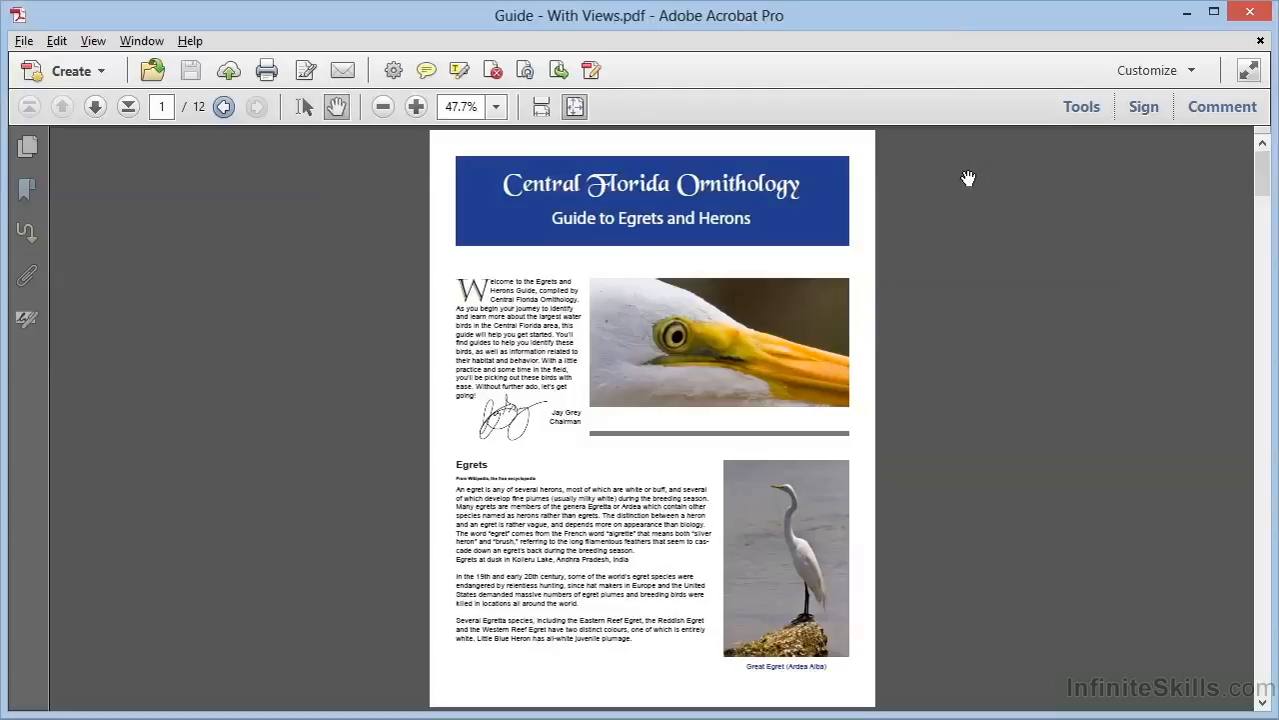
# - Show the document's bookmarks and follow several of them through the Great Egret, Cattle Egret and Snowy Egret sections
pyautogui.click(28, 192)
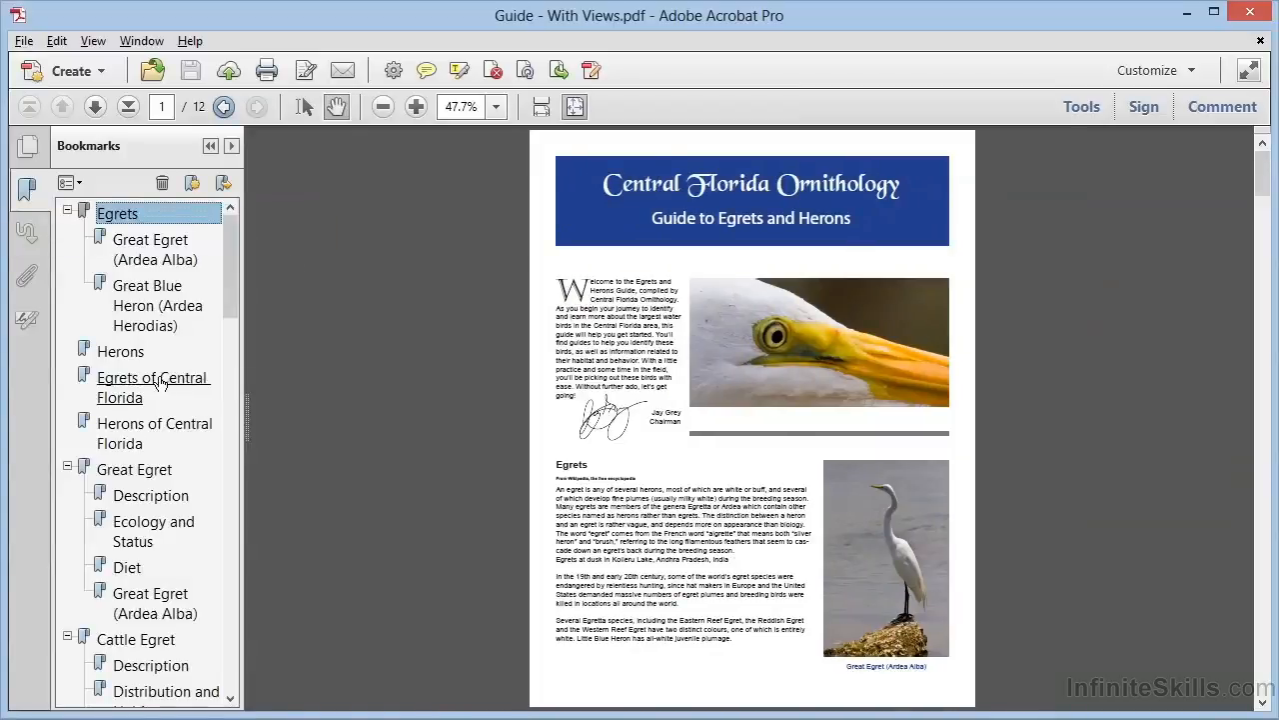
pyautogui.click(136, 495)
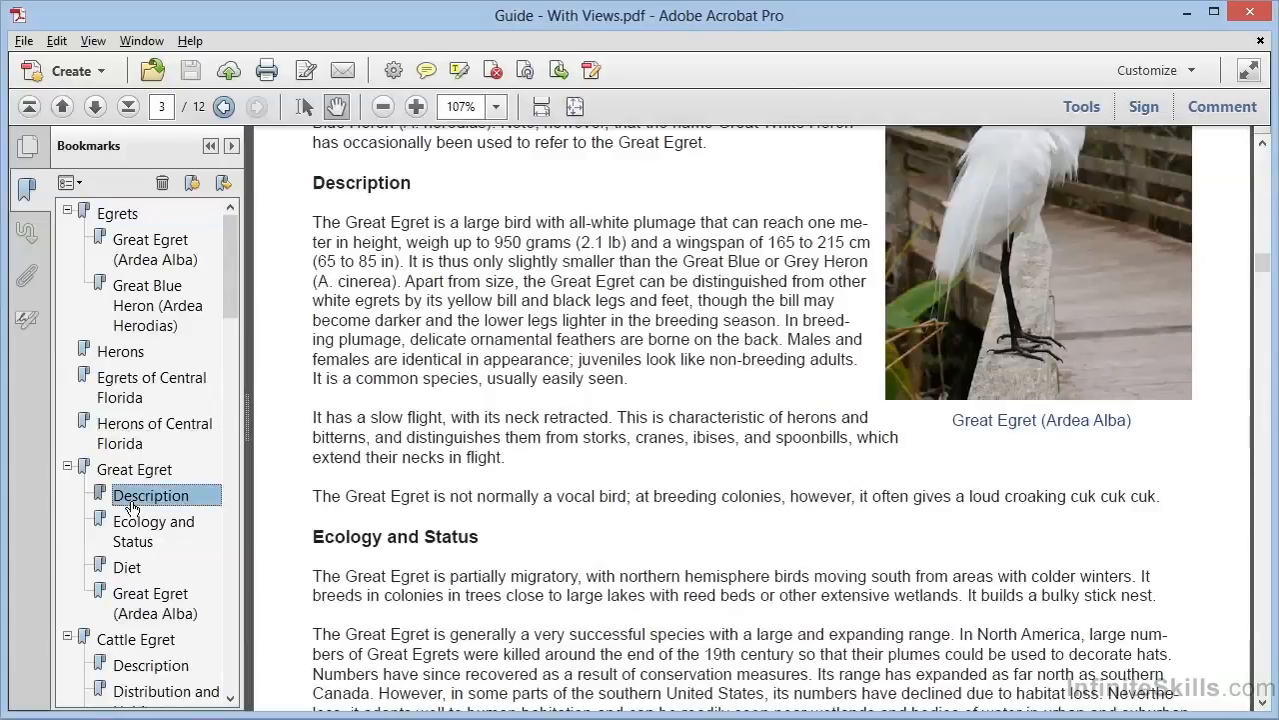
pyautogui.click(133, 528)
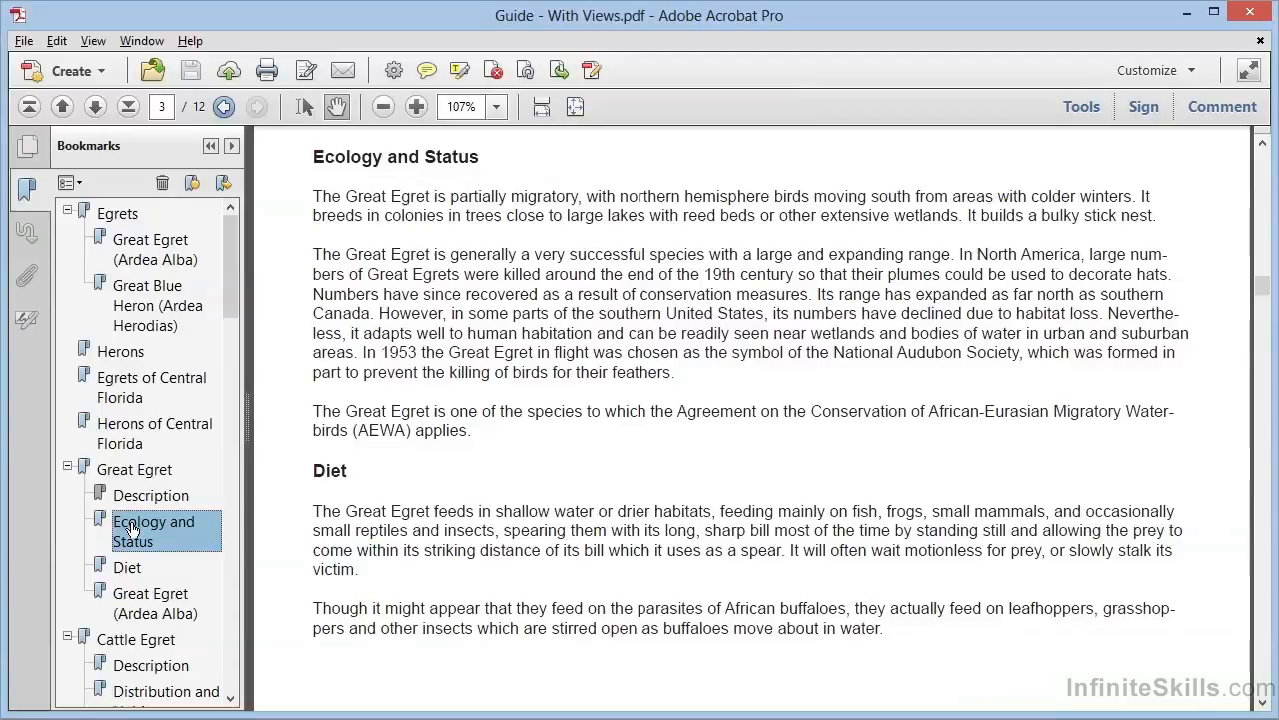
pyautogui.click(138, 640)
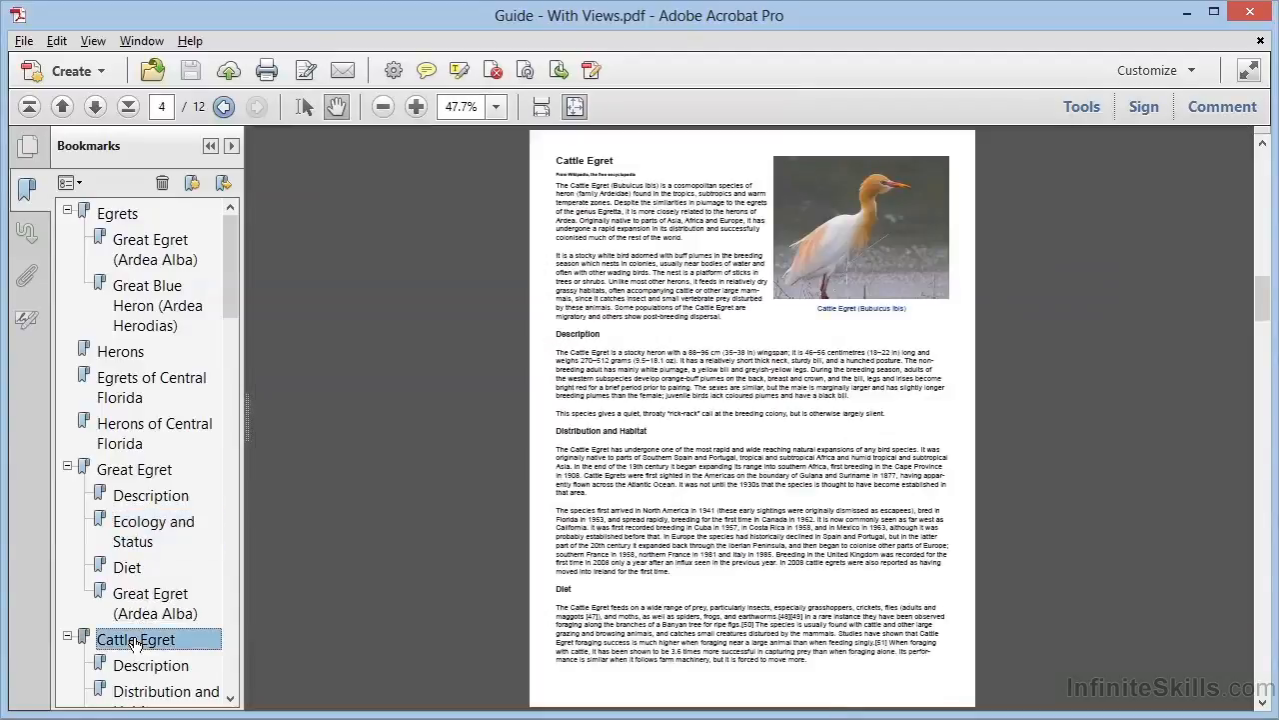
pyautogui.scroll(-4, 122, 599)
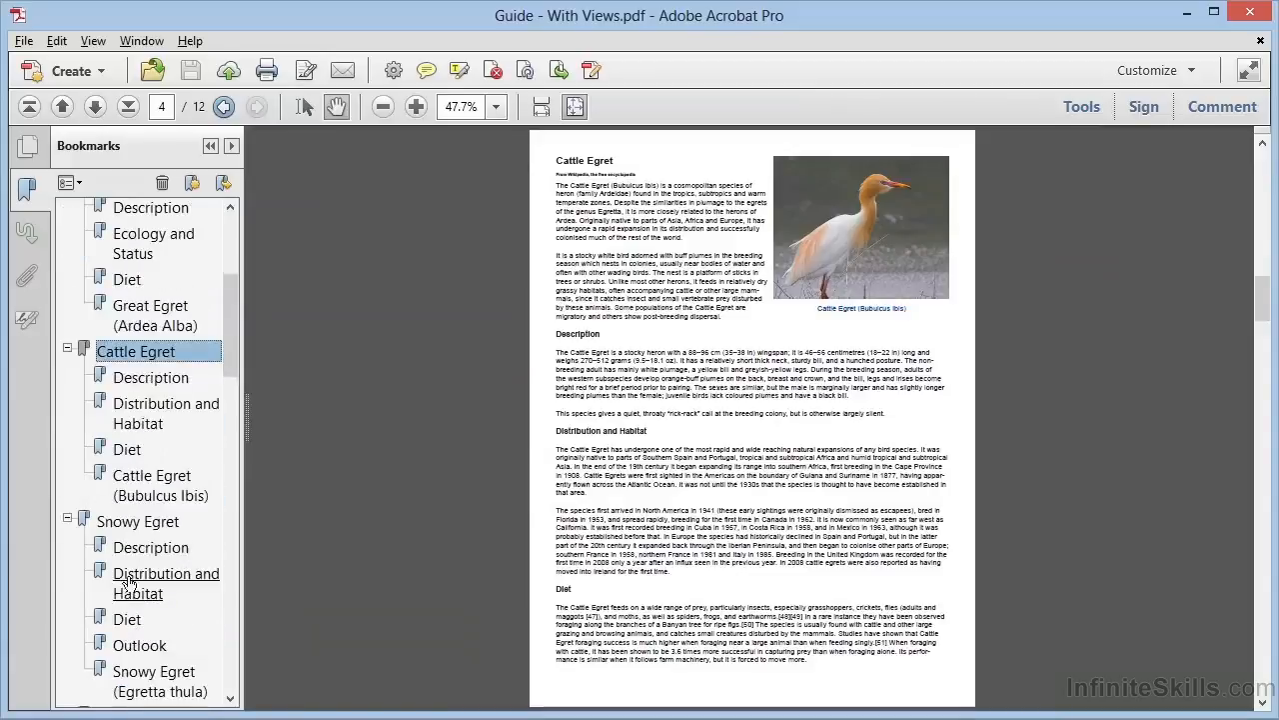
pyautogui.click(157, 488)
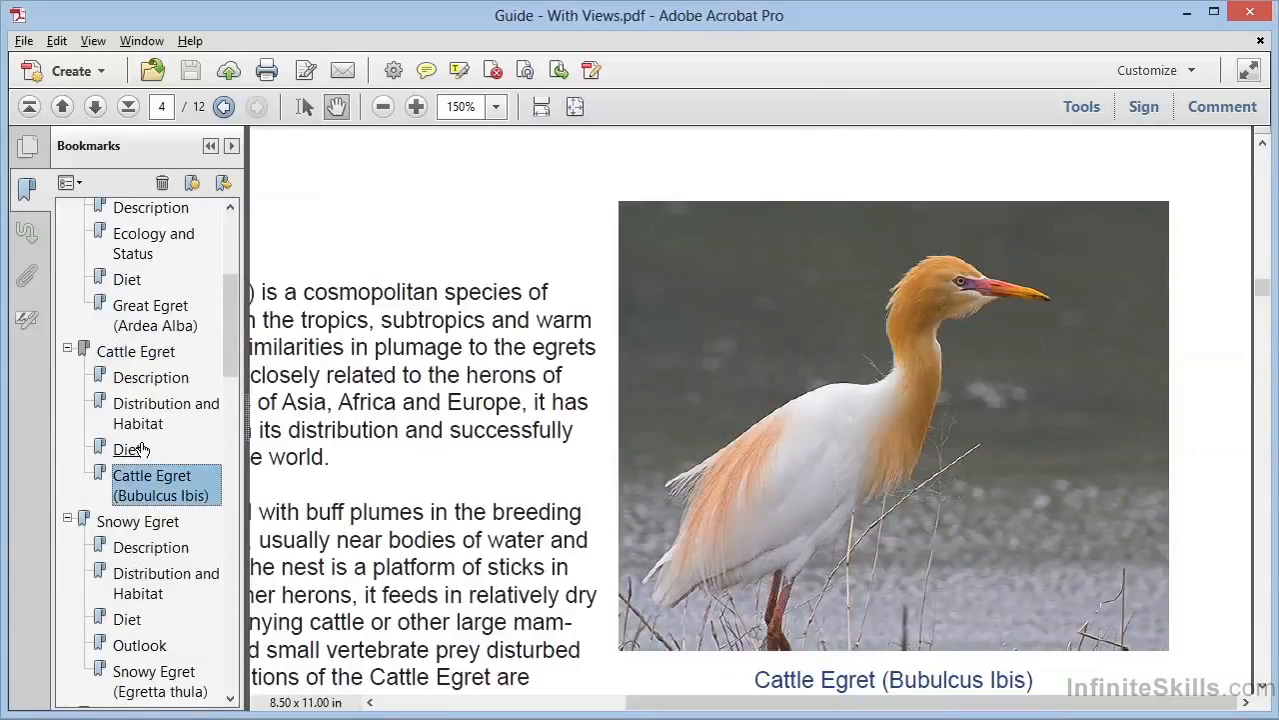
pyautogui.click(145, 522)
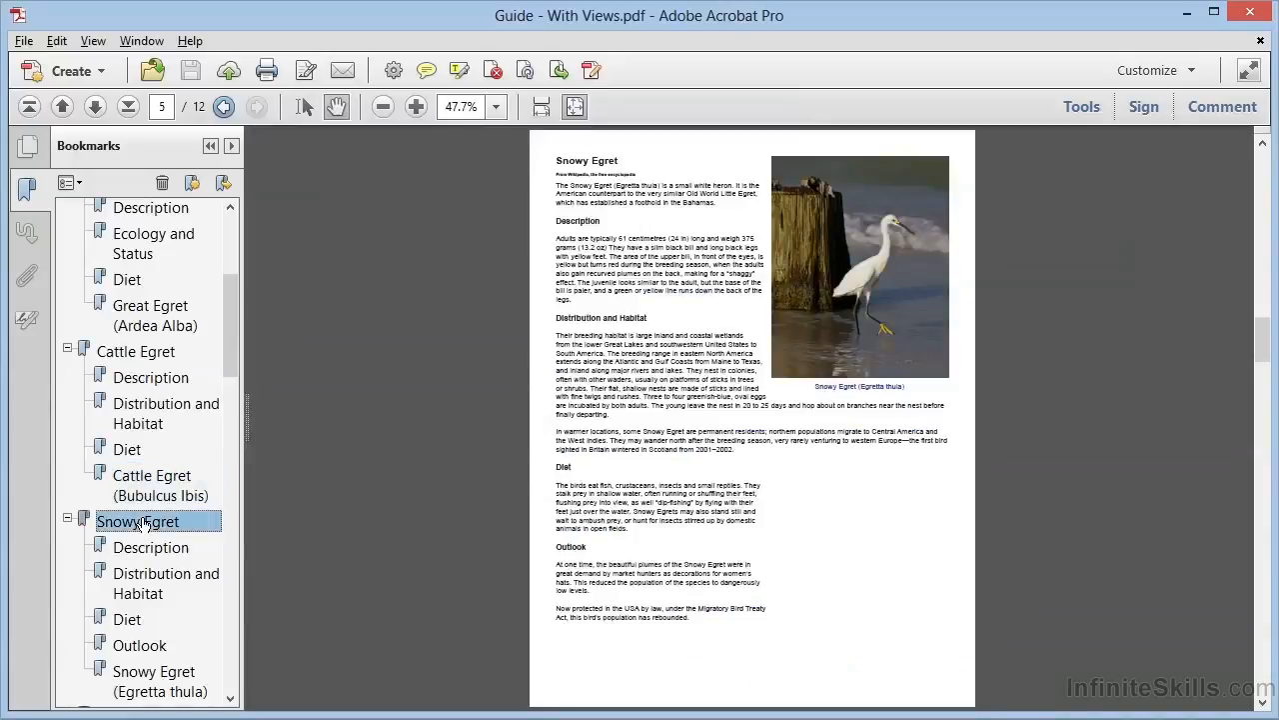
# - Return to page 1 through the Egrets bookmark, fit the whole page in view and add a bookmark named "Welcome"
pyautogui.scroll(5, 140, 500)
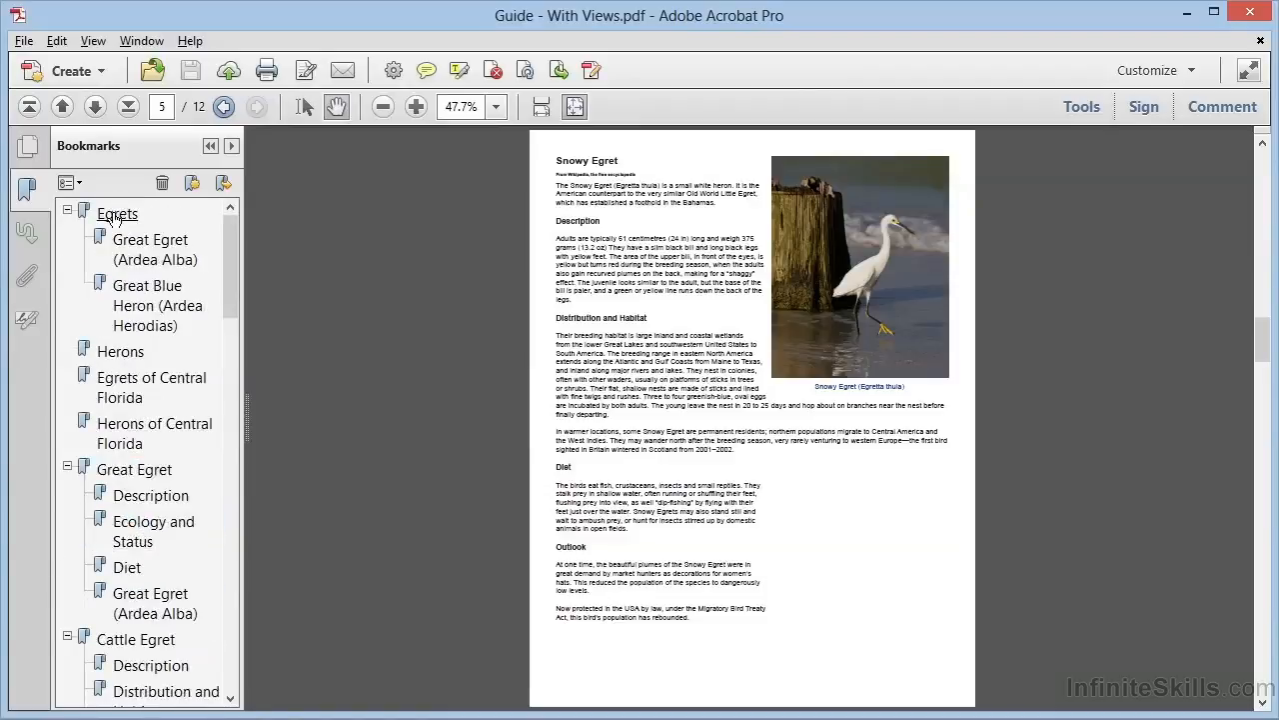
pyautogui.click(113, 214)
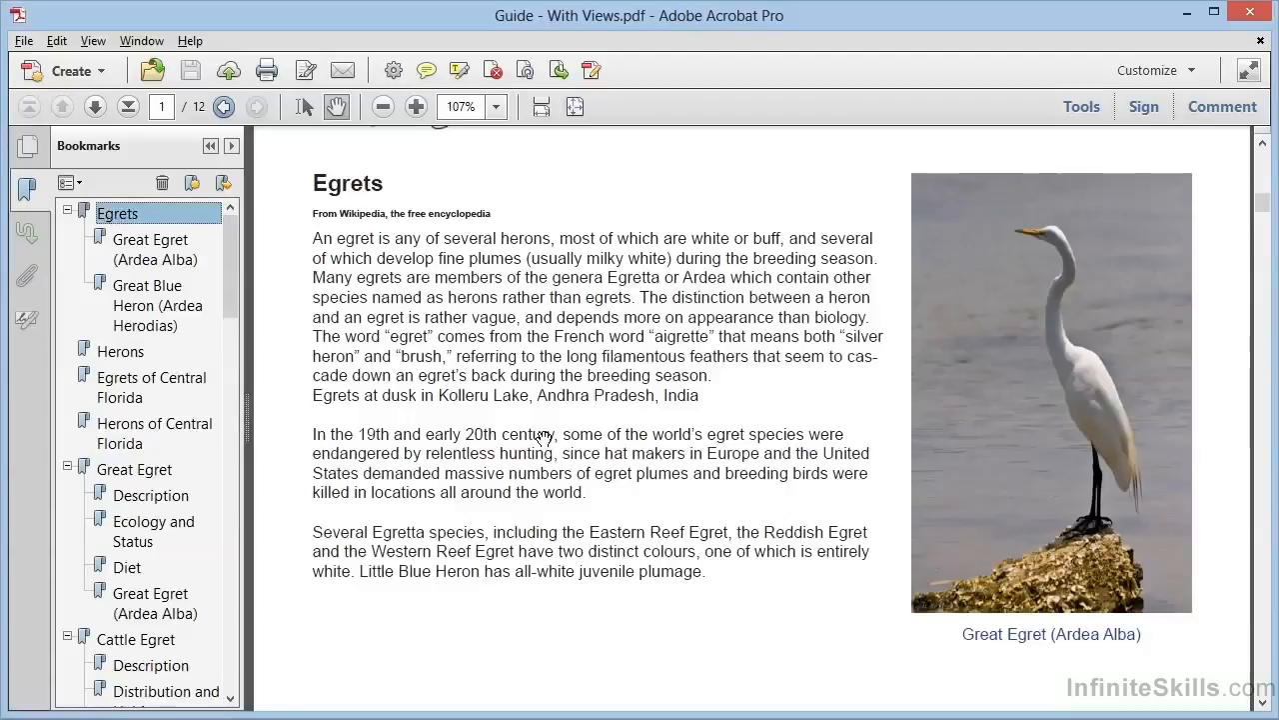
pyautogui.scroll(5, 543, 438)
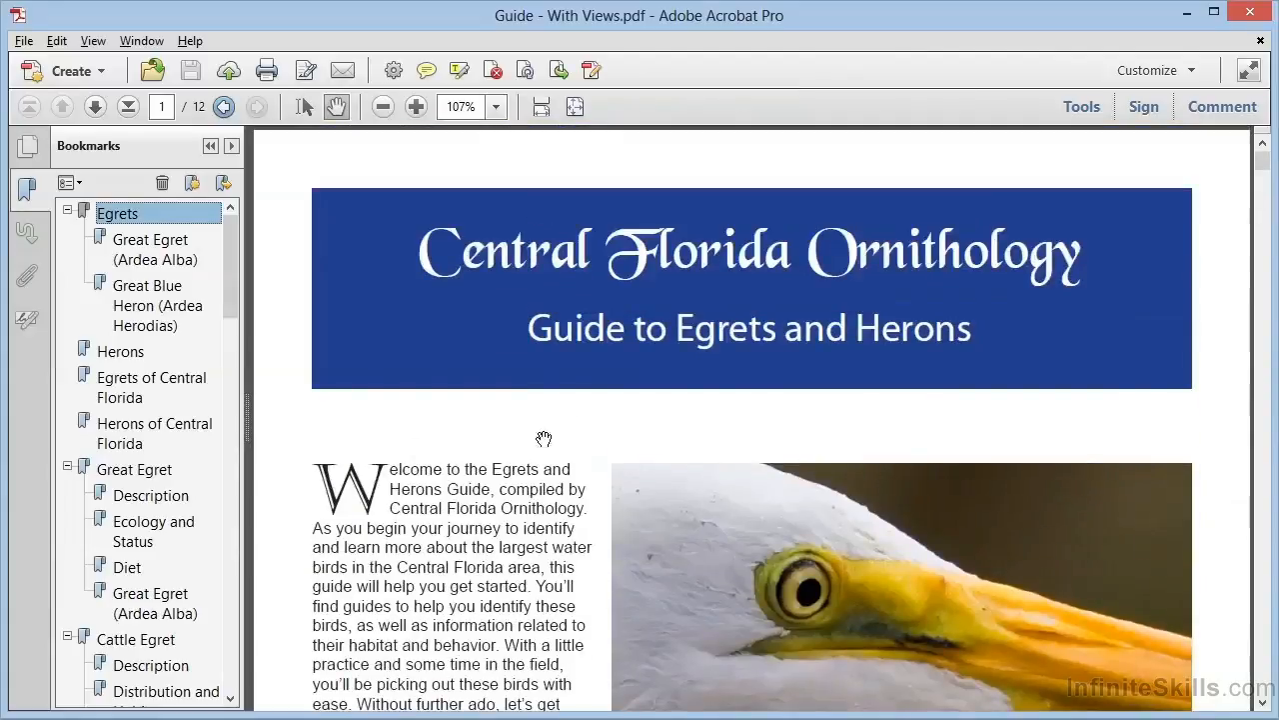
pyautogui.click(574, 106)
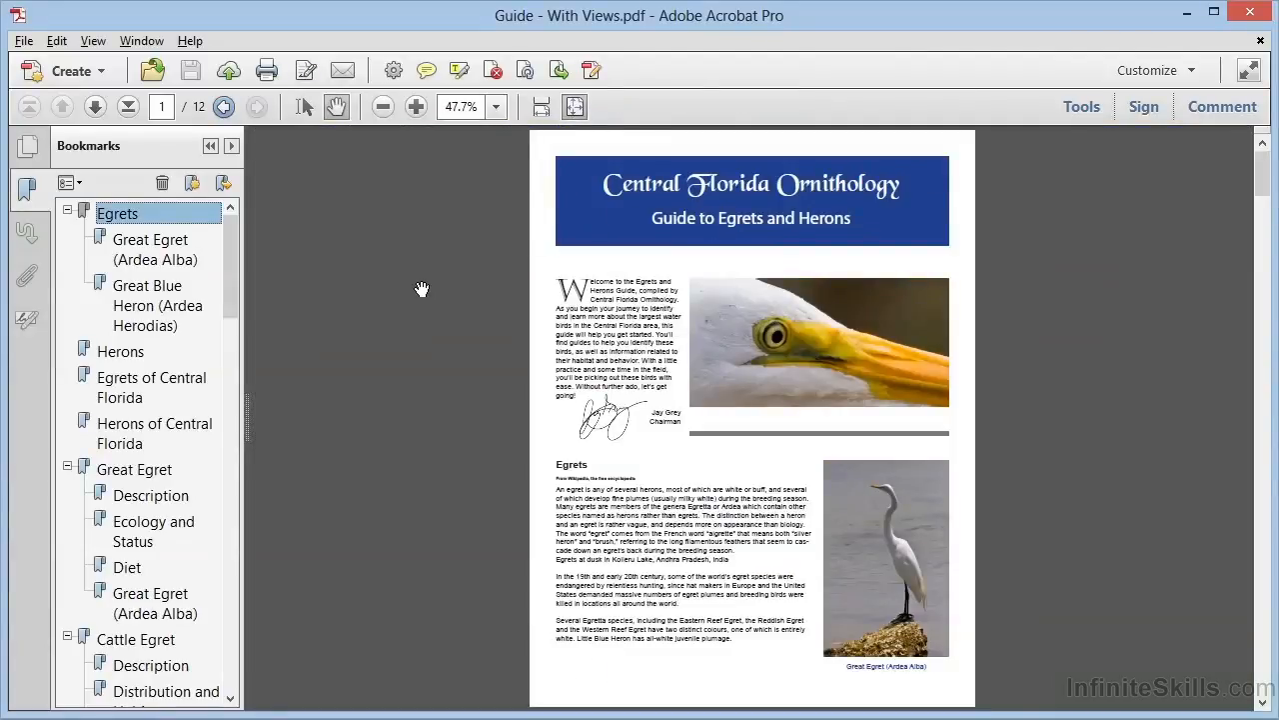
pyautogui.click(192, 183)
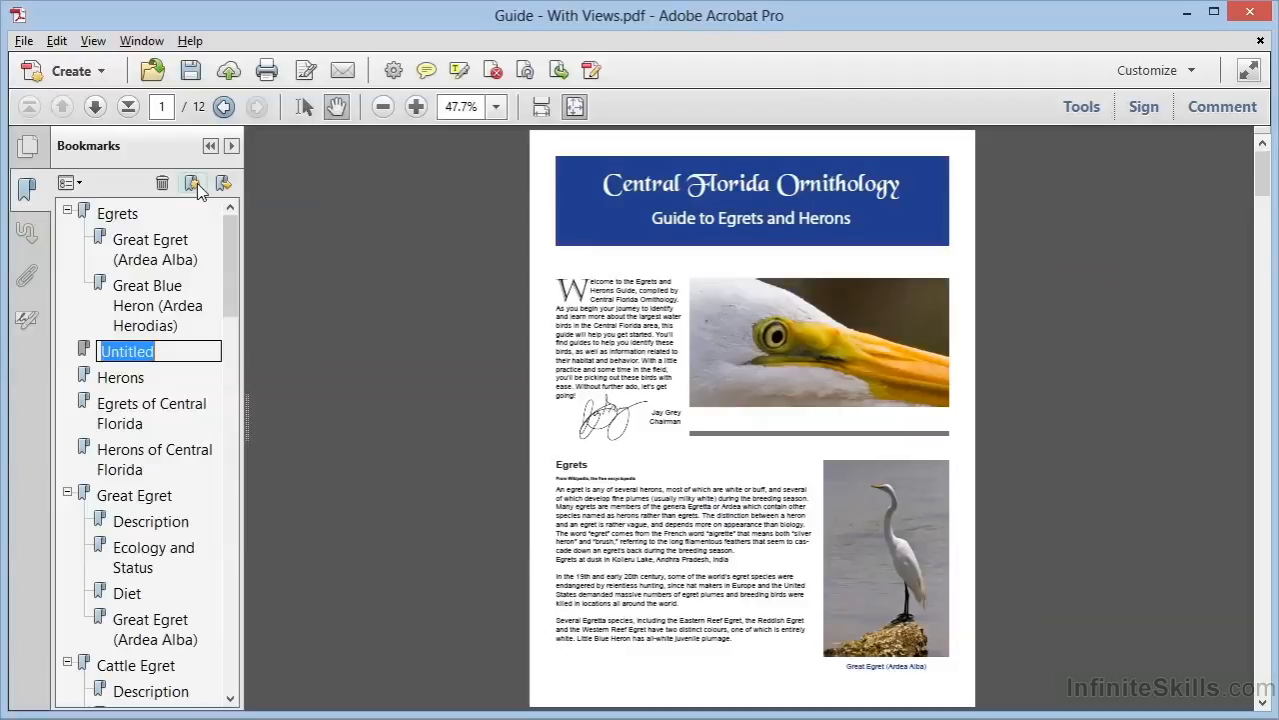
pyautogui.write('Welcome')
pyautogui.press('Return')
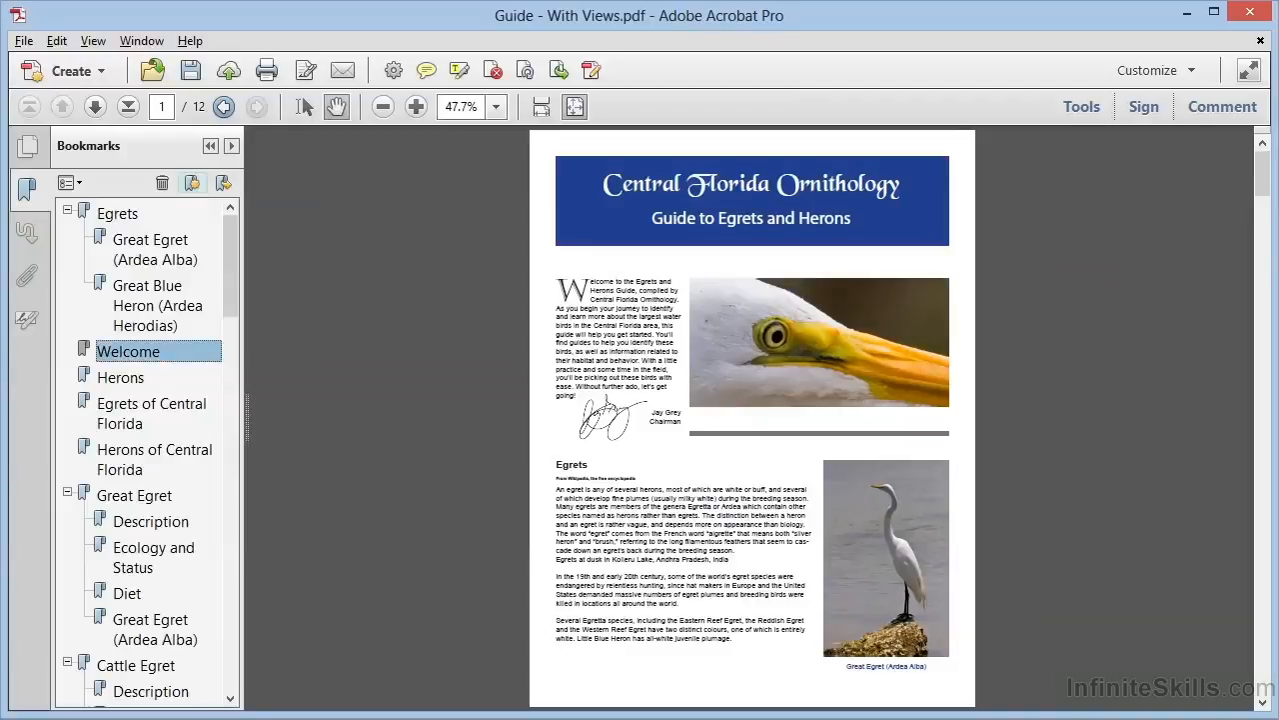
# - Move the Welcome bookmark to the start of the bookmark list, above Egrets
pyautogui.click(86, 211)
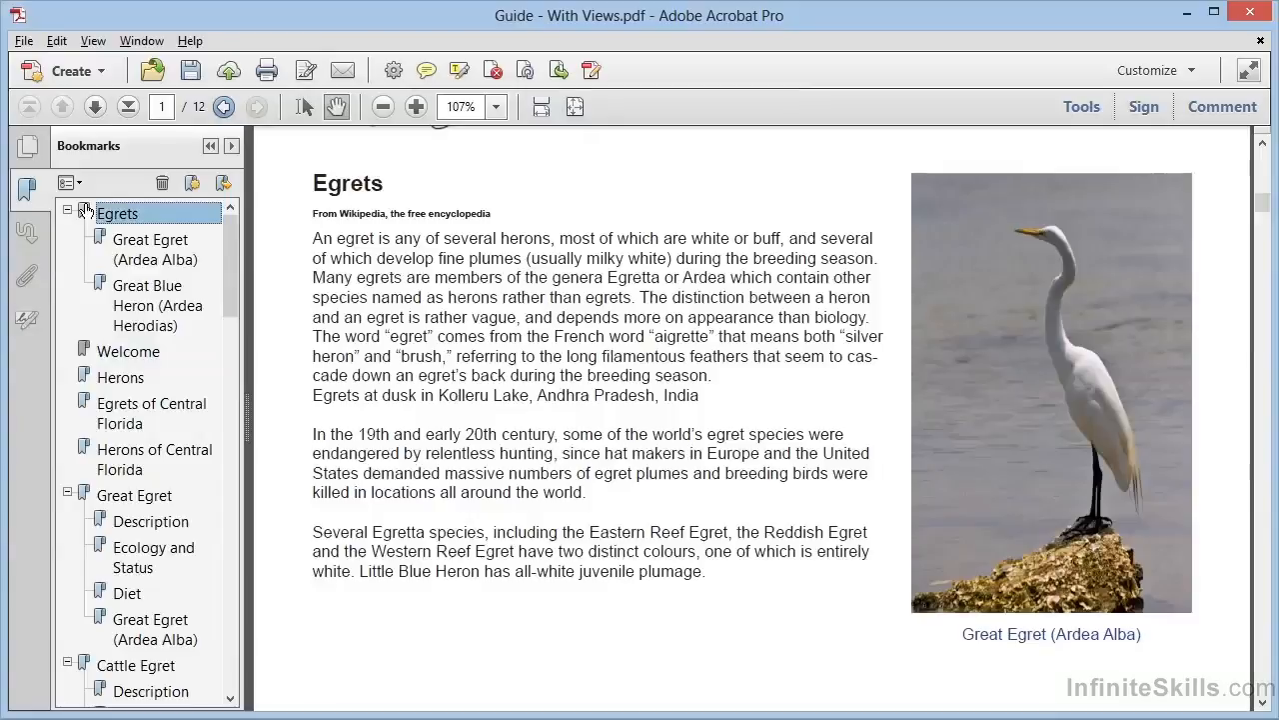
pyautogui.click(80, 355)
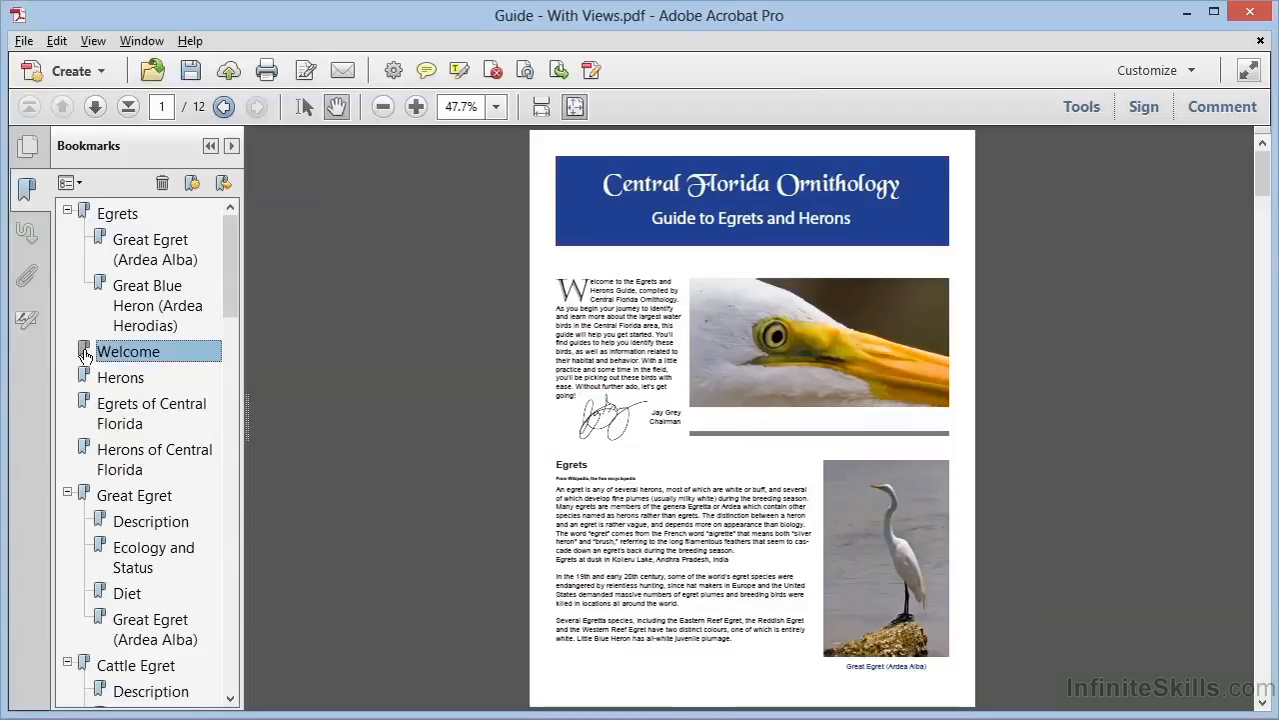
pyautogui.click(115, 353)
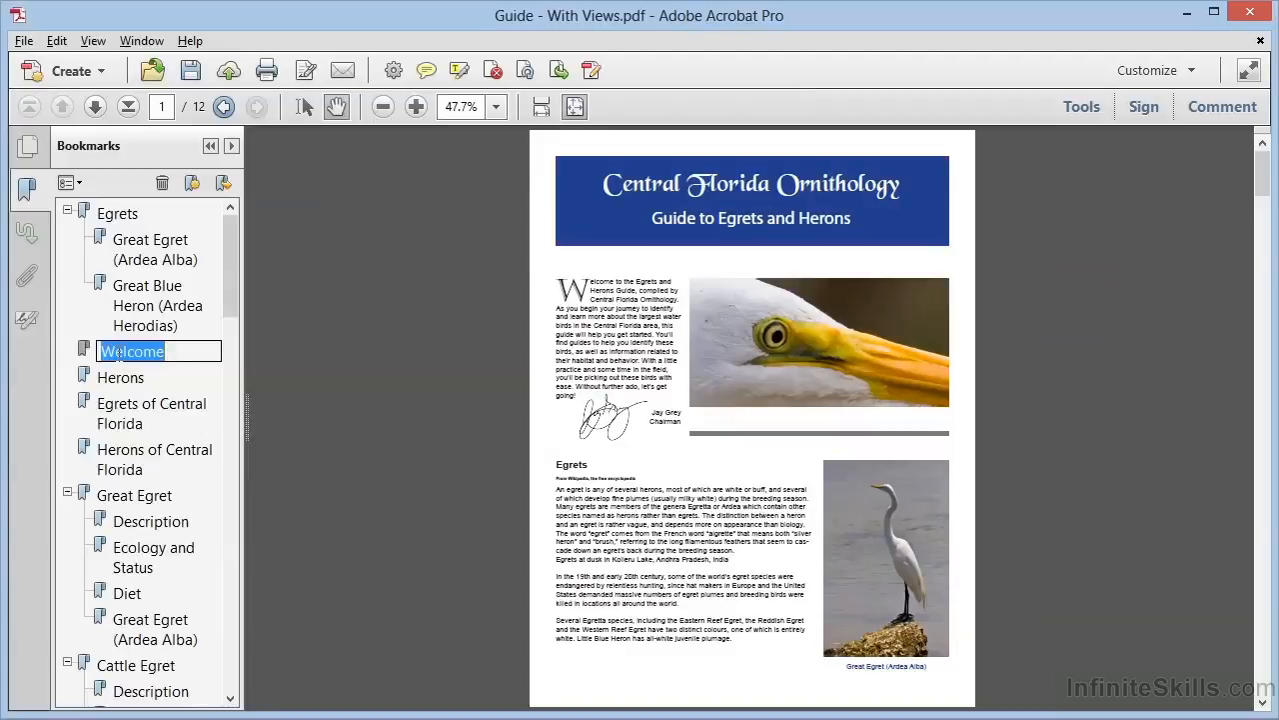
pyautogui.click(83, 352)
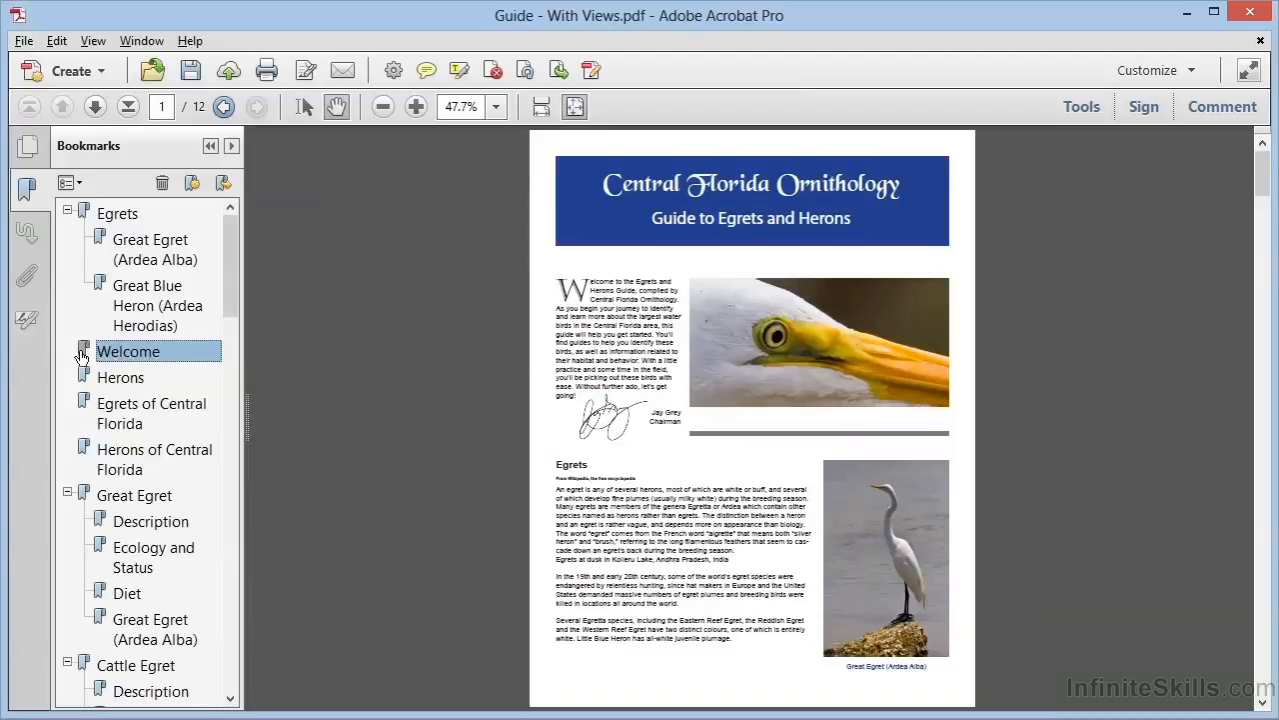
pyautogui.moveTo(82, 351)
pyautogui.mouseDown()
pyautogui.moveTo(97, 253)
pyautogui.moveTo(86, 205)
pyautogui.mouseUp()
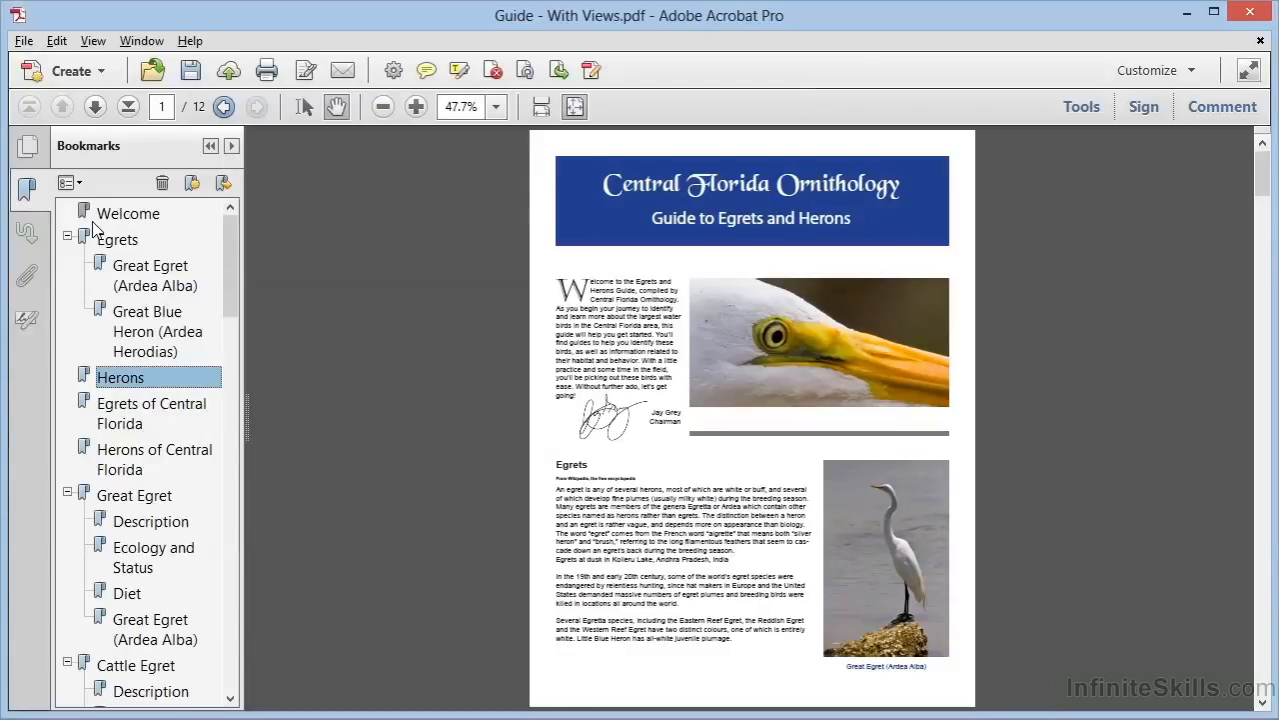
# - Check the destinations of the Welcome and Egrets bookmarks and the nested Great Egret (Ardea Alba) bookmark
pyautogui.click(101, 214)
pyautogui.click(105, 242)
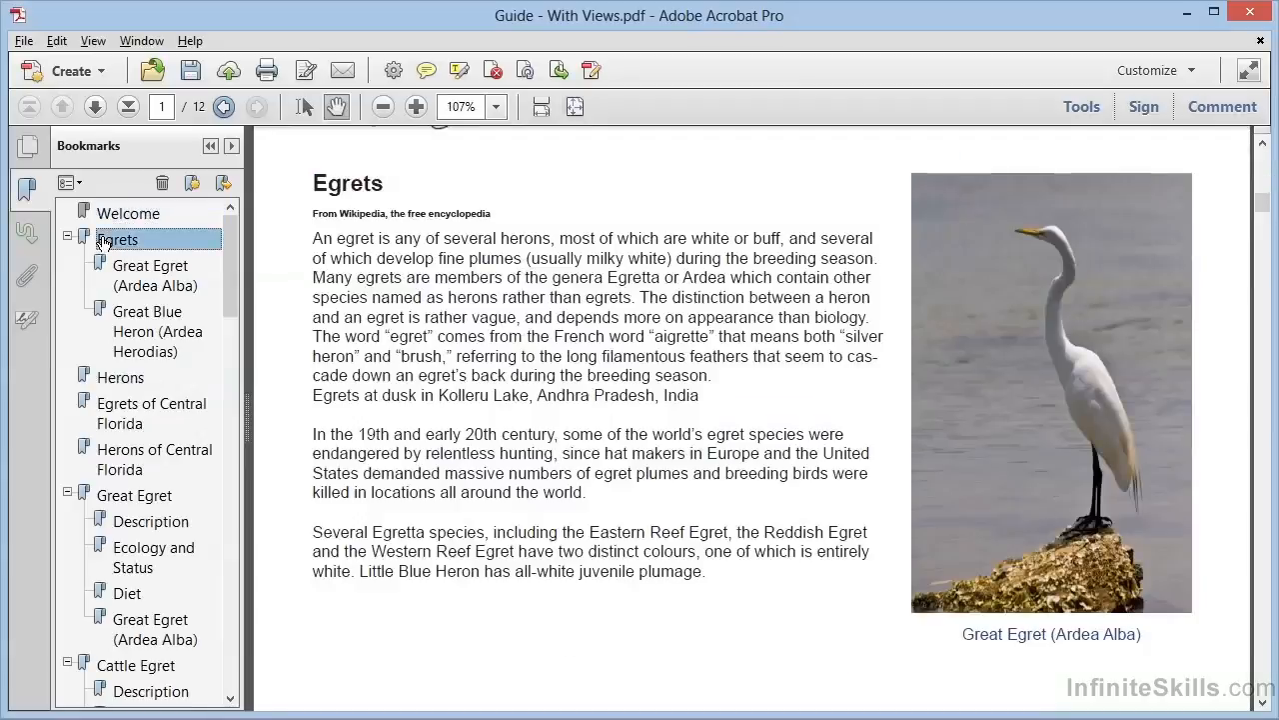
pyautogui.click(119, 215)
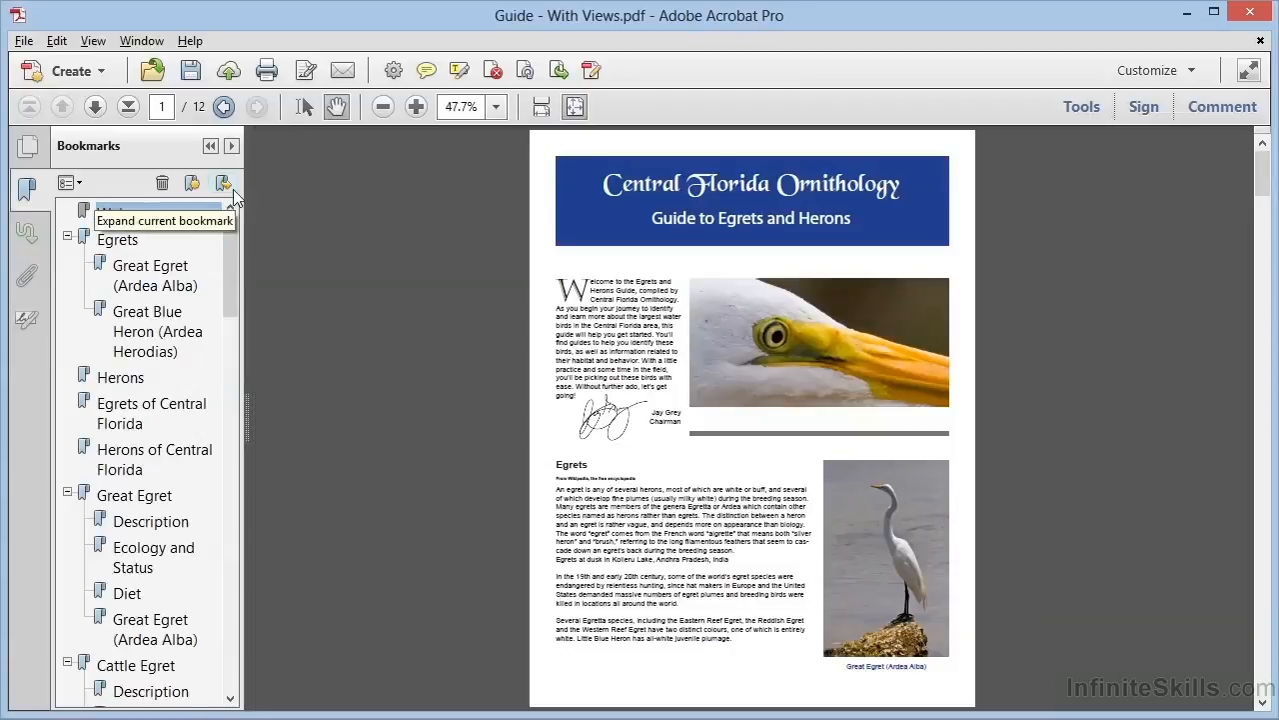
pyautogui.click(134, 270)
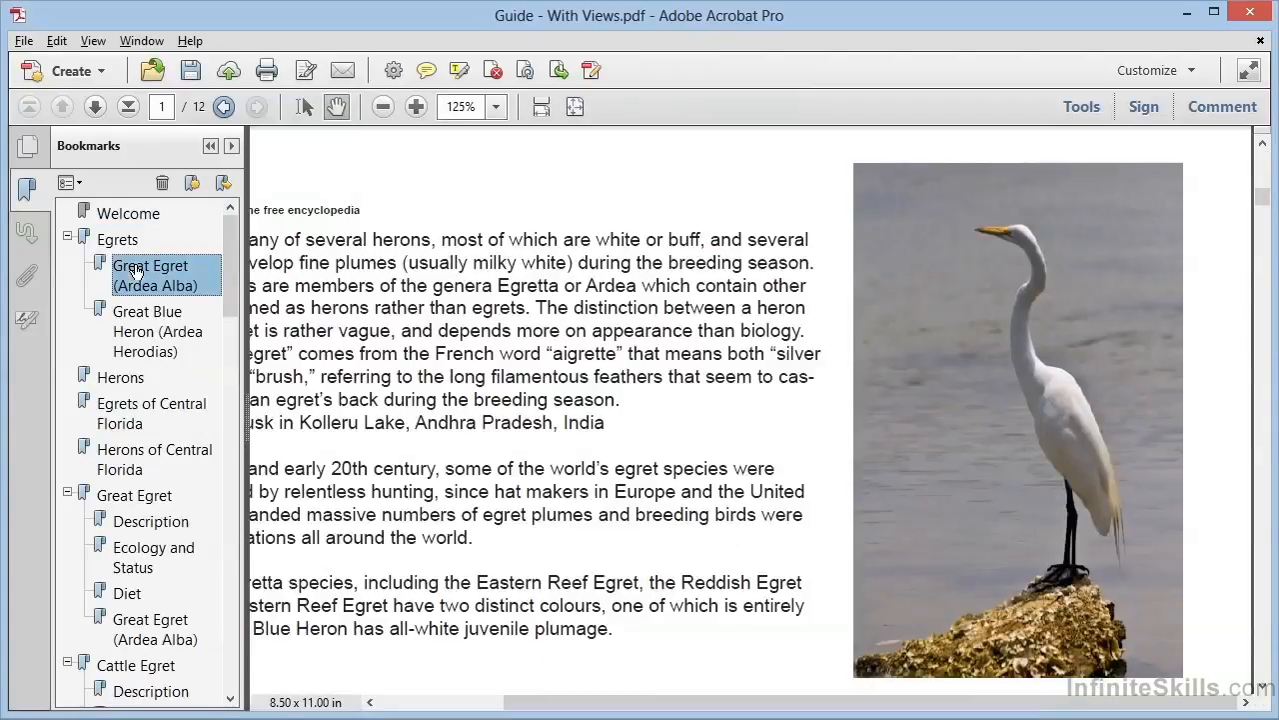
# - Move the Great Blue Heron (Ardea Herodias) bookmark out of the Egrets group and nest it under Herons
pyautogui.click(135, 316)
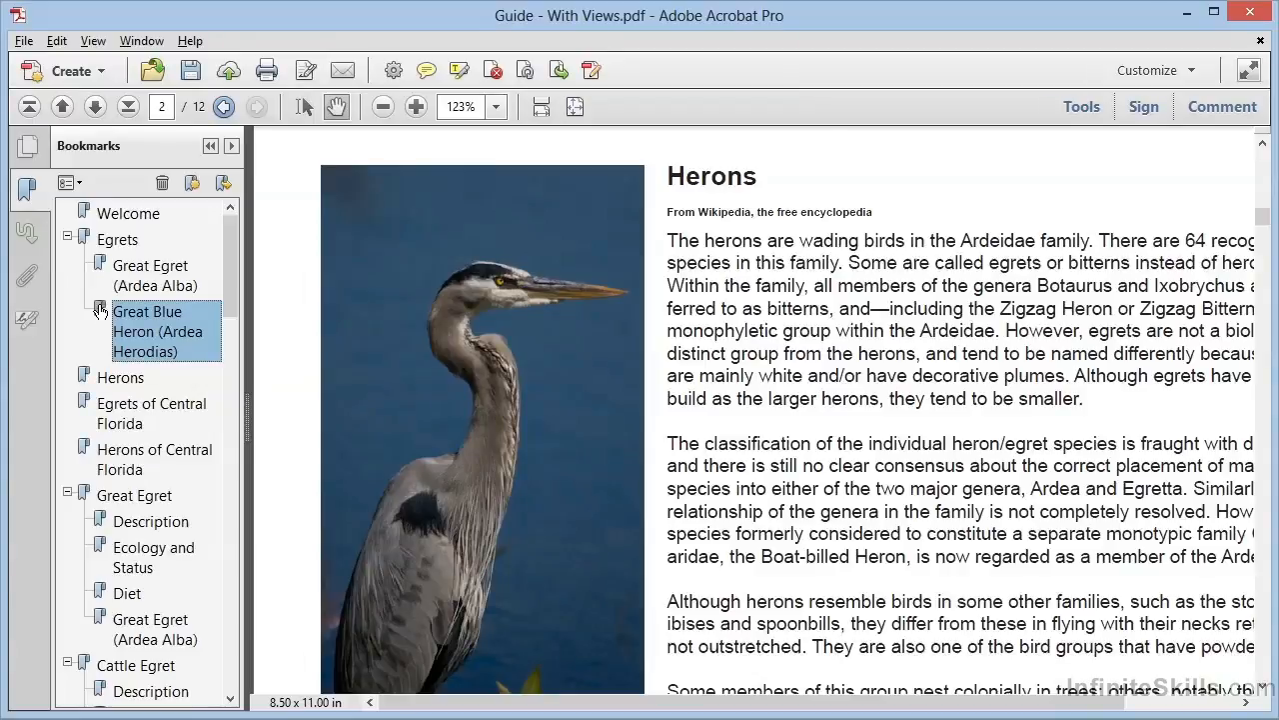
pyautogui.moveTo(100, 312); pyautogui.dragTo(83, 391)
pyautogui.moveTo(83, 391); pyautogui.dragTo(86, 395)
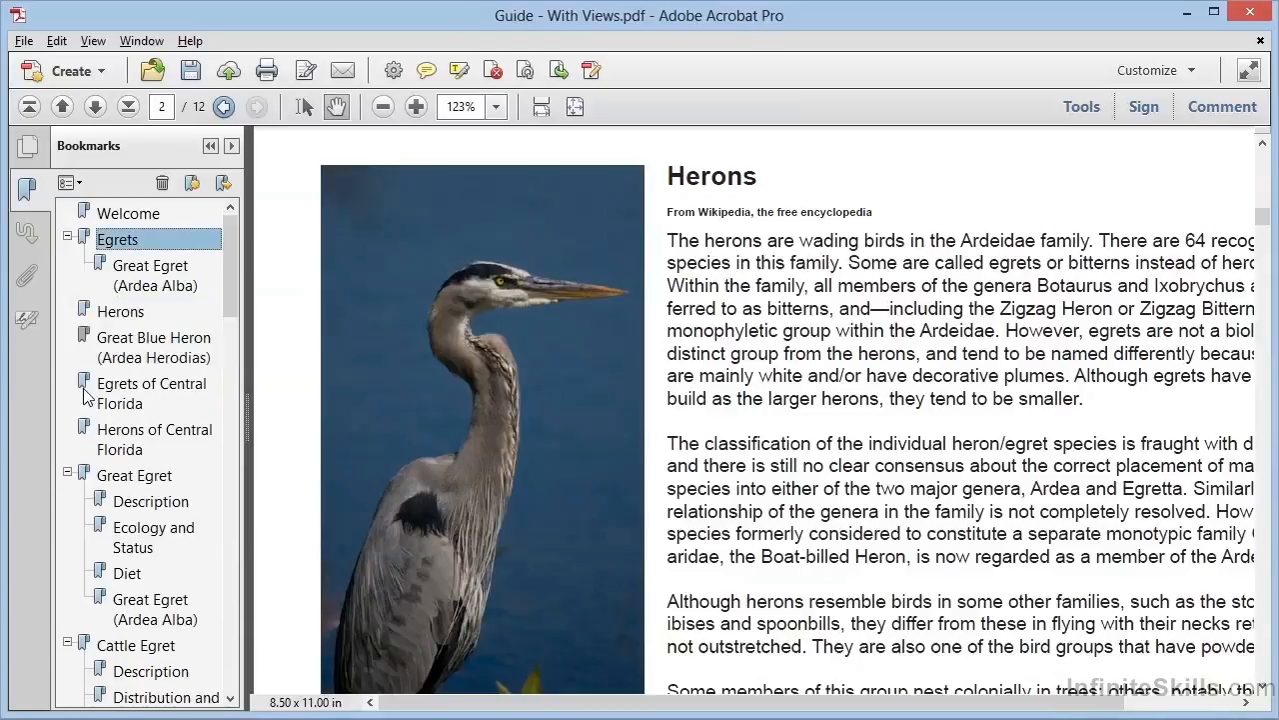
pyautogui.click(83, 338)
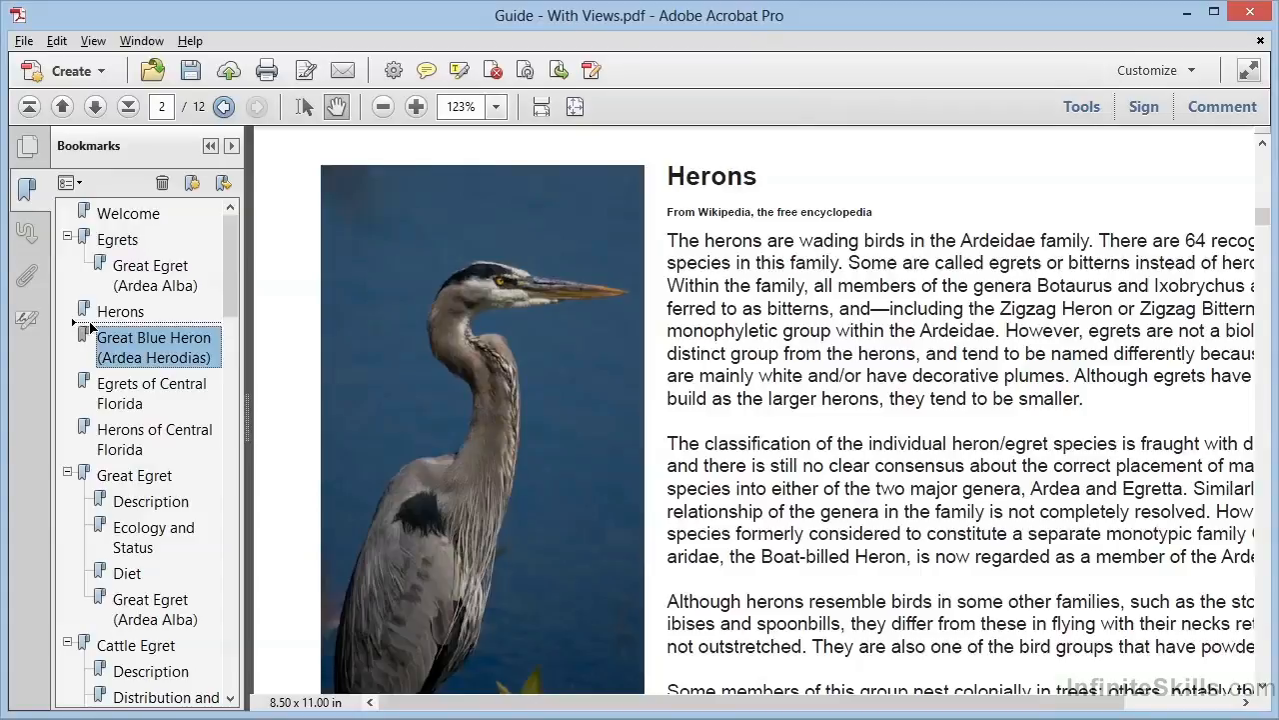
pyautogui.moveTo(95, 328); pyautogui.dragTo(112, 319)
pyautogui.moveTo(112, 318); pyautogui.dragTo(111, 318)
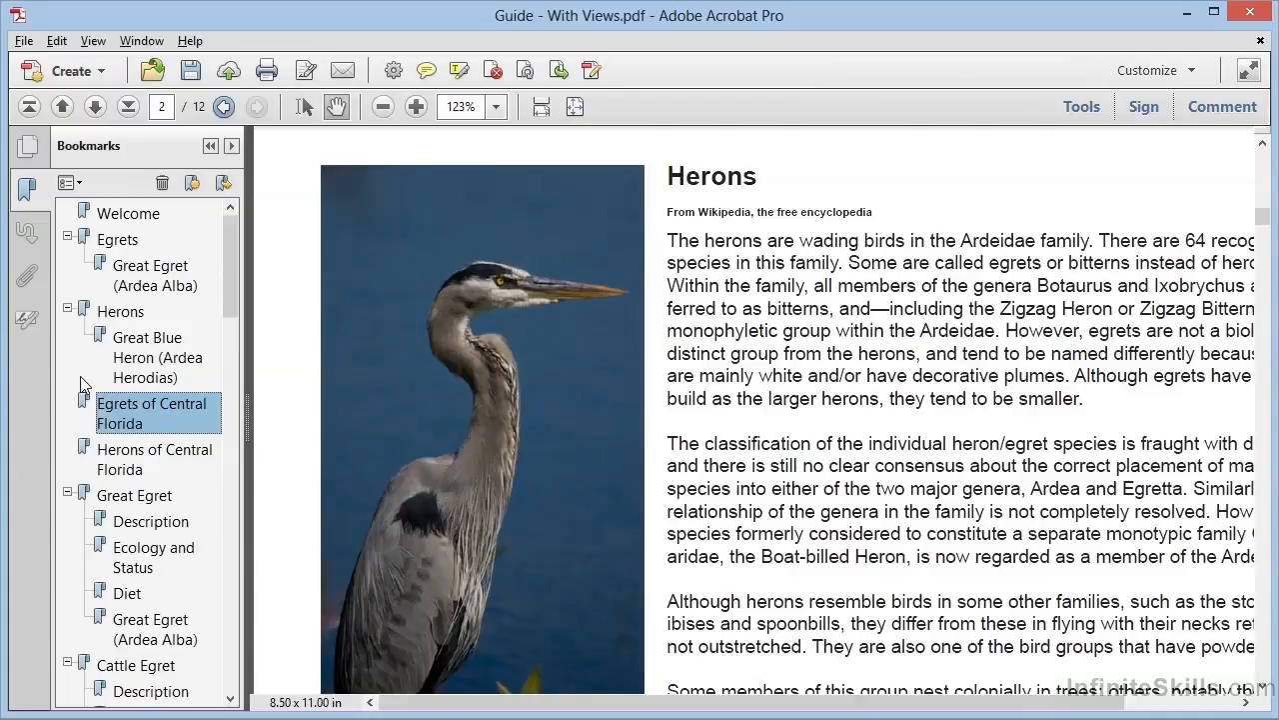
# - Check the destinations of the Great Blue Heron section's White Morph, (Great White Heron) and last Great Blue Heron (Ardea Herodias) bookmarks
pyautogui.scroll(-15, 84, 385)
pyautogui.click(148, 260)
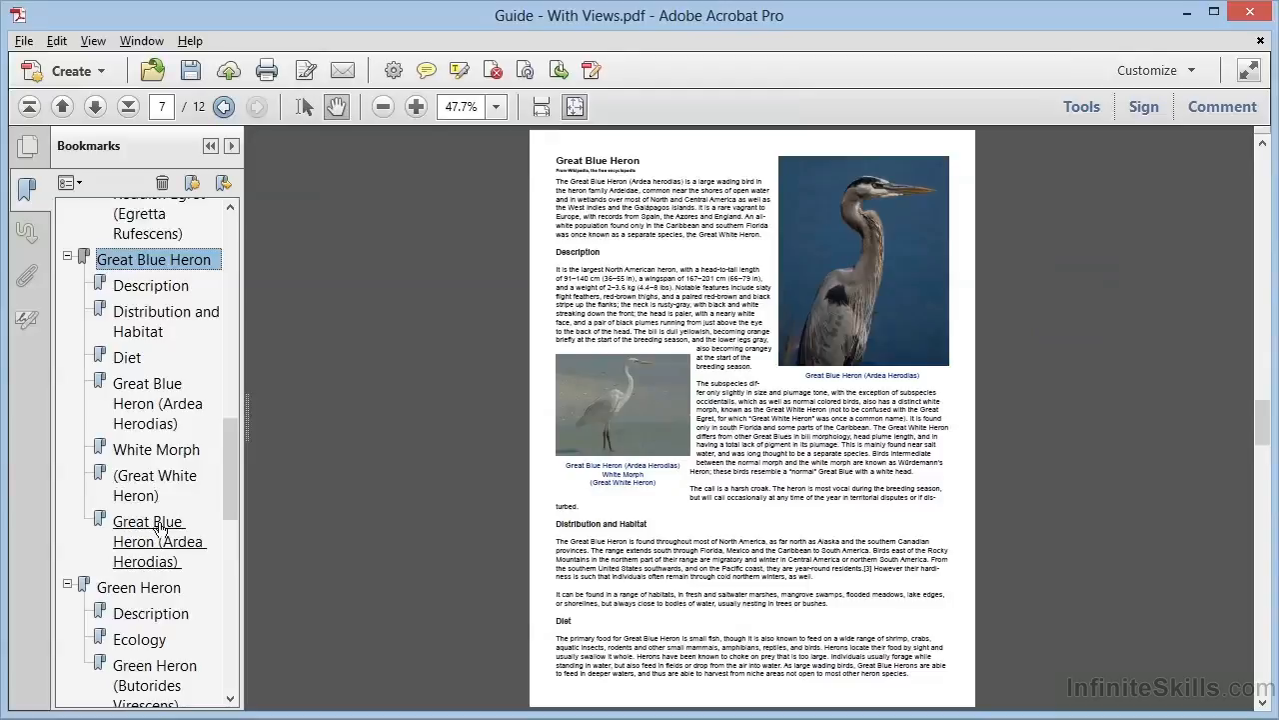
pyautogui.click(163, 451)
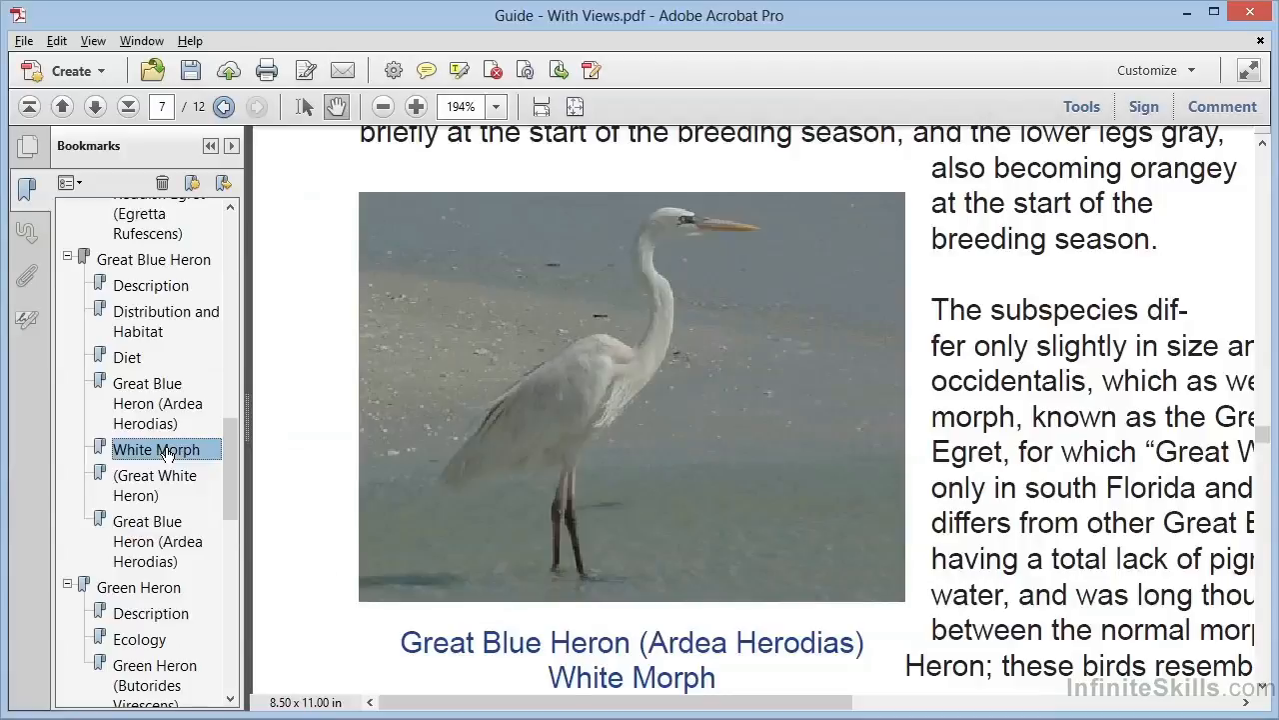
pyautogui.click(158, 491)
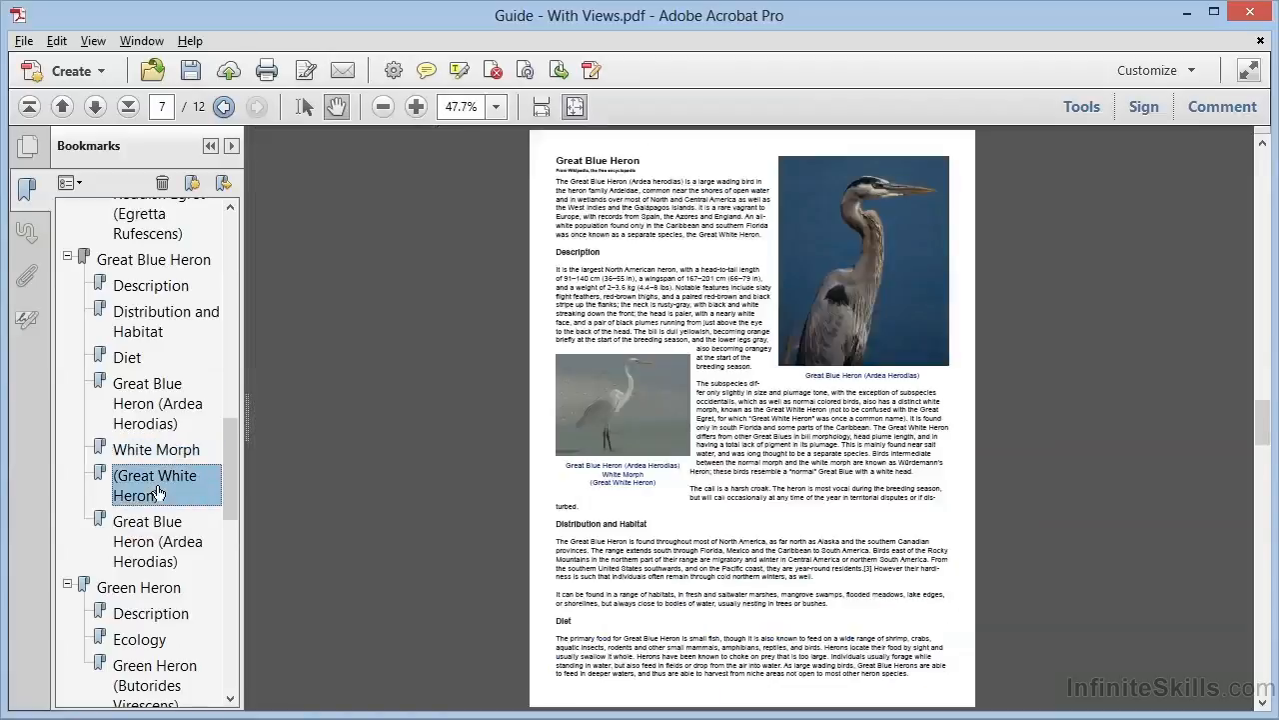
pyautogui.click(145, 538)
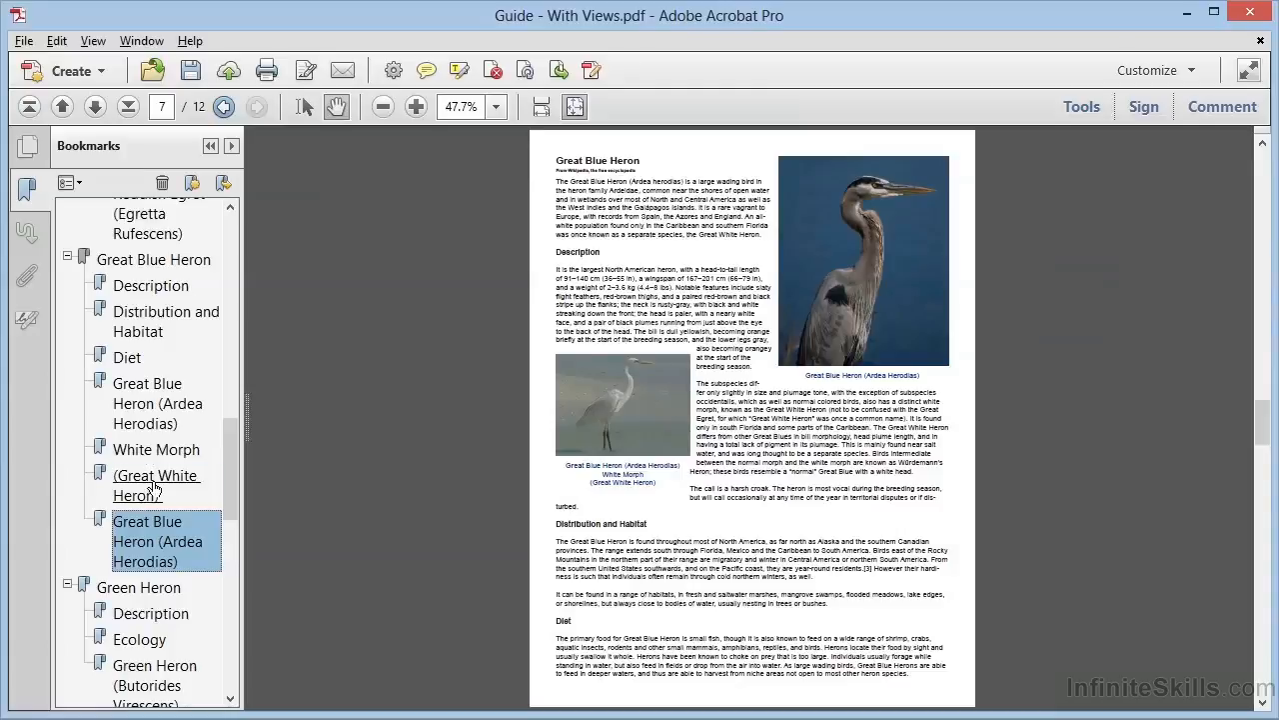
# - Copy the text "(Great White Heron)" from its bookmark and append it to the White Morph bookmark's name
pyautogui.click(155, 488)
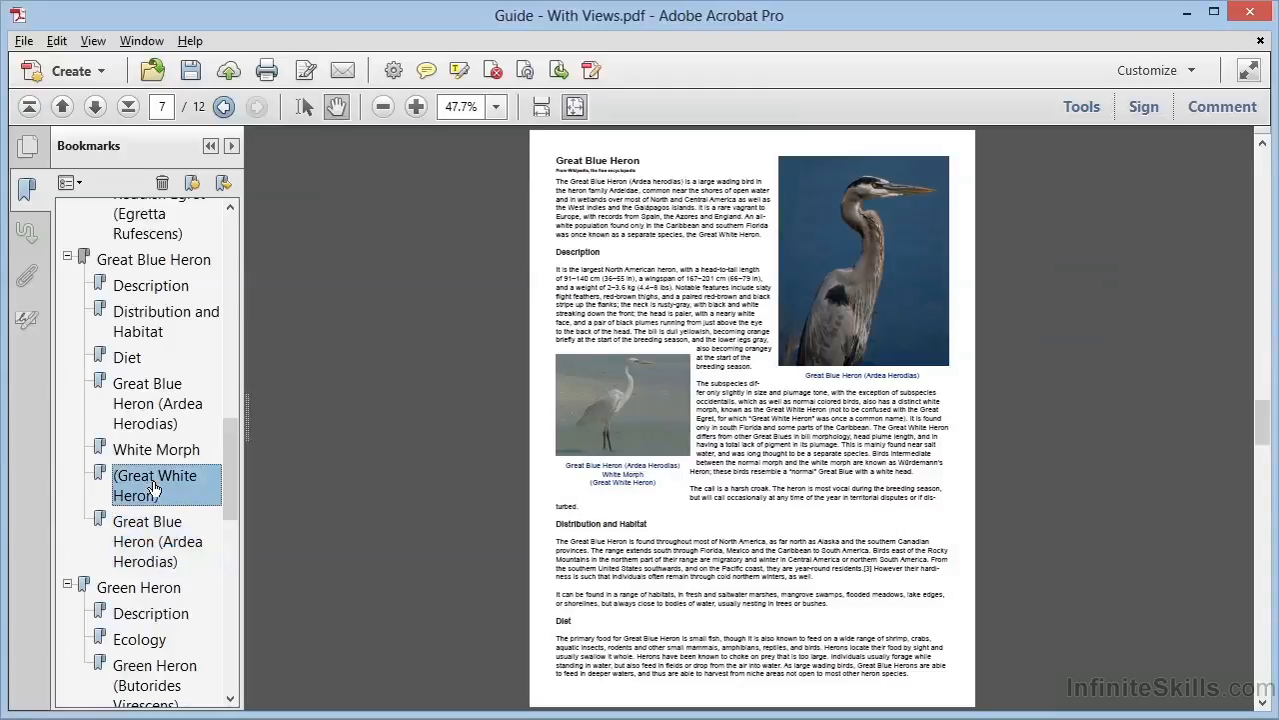
pyautogui.click(155, 486)
pyautogui.hotkey('ctrl', 'c')
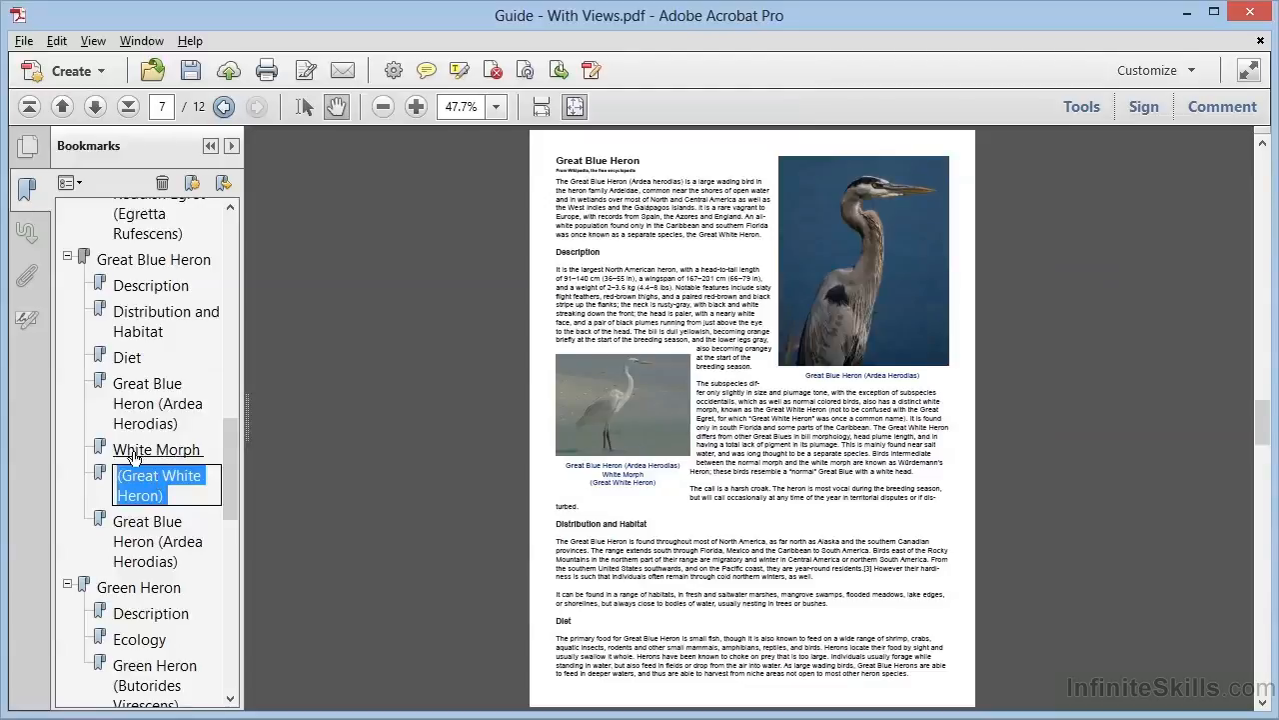
pyautogui.click(132, 457)
pyautogui.click(133, 457)
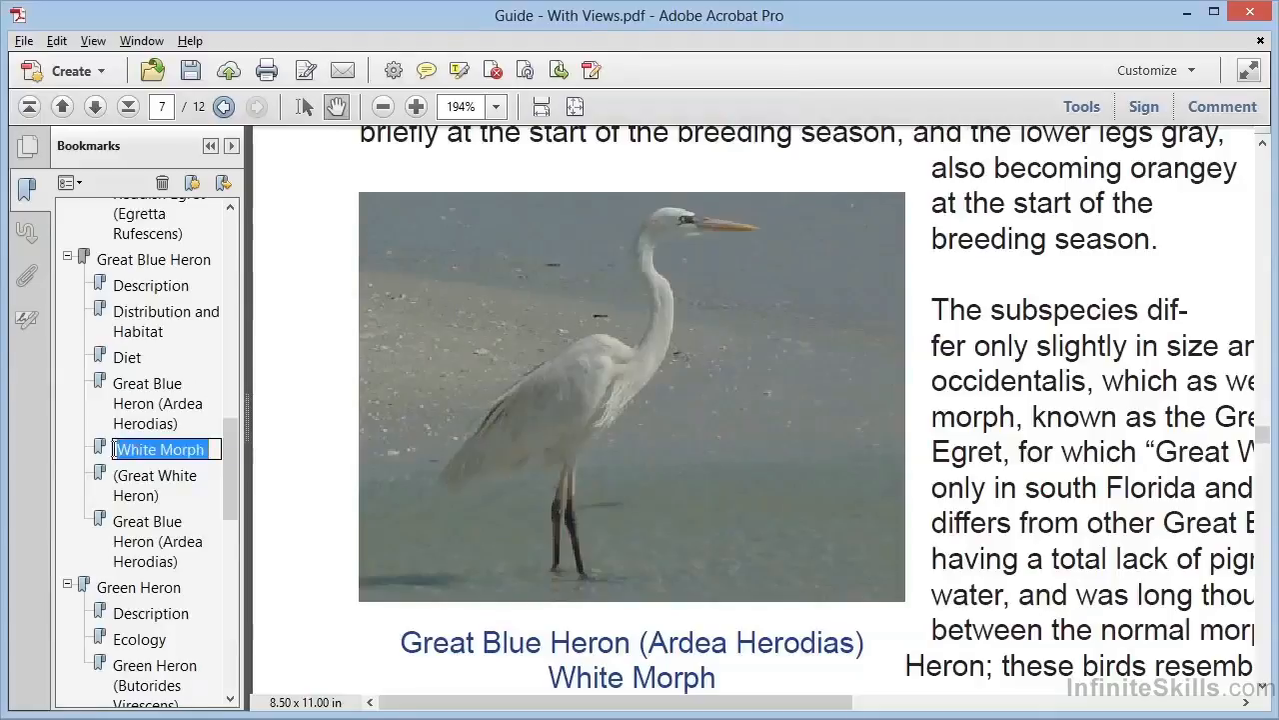
pyautogui.click(210, 449)
pyautogui.hotkey('ctrl', 'v')
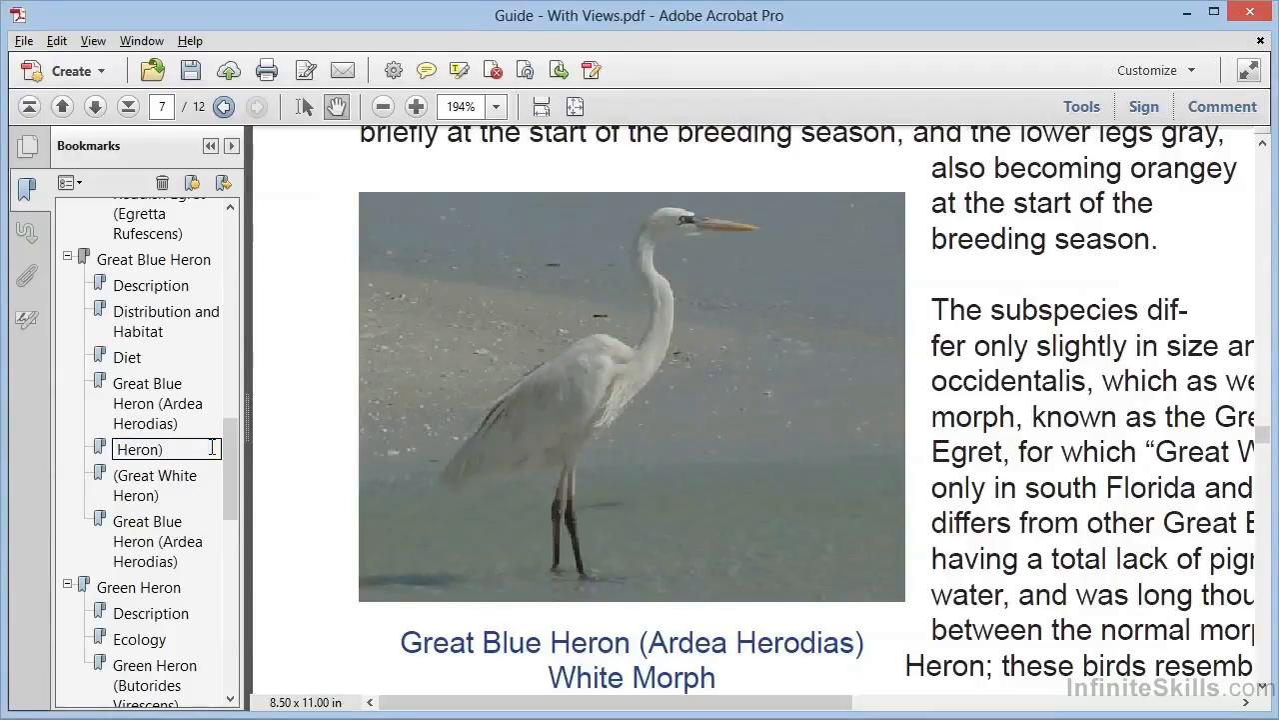
pyautogui.press('Return')
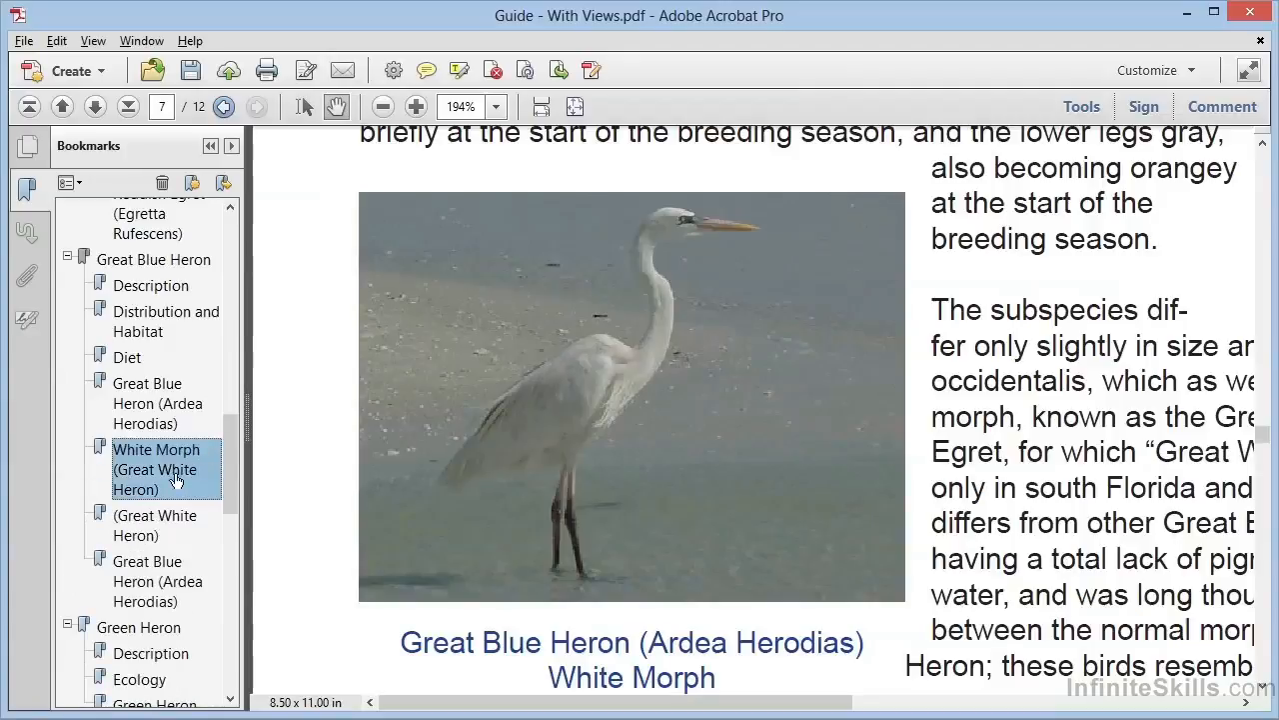
# - Copy the name of the Great Blue Heron section's last bookmark, "Great Blue Heron (Ardea Herodias)", and insert it before "White Morph (Great White Heron)" in that bookmark's name
pyautogui.click(139, 566)
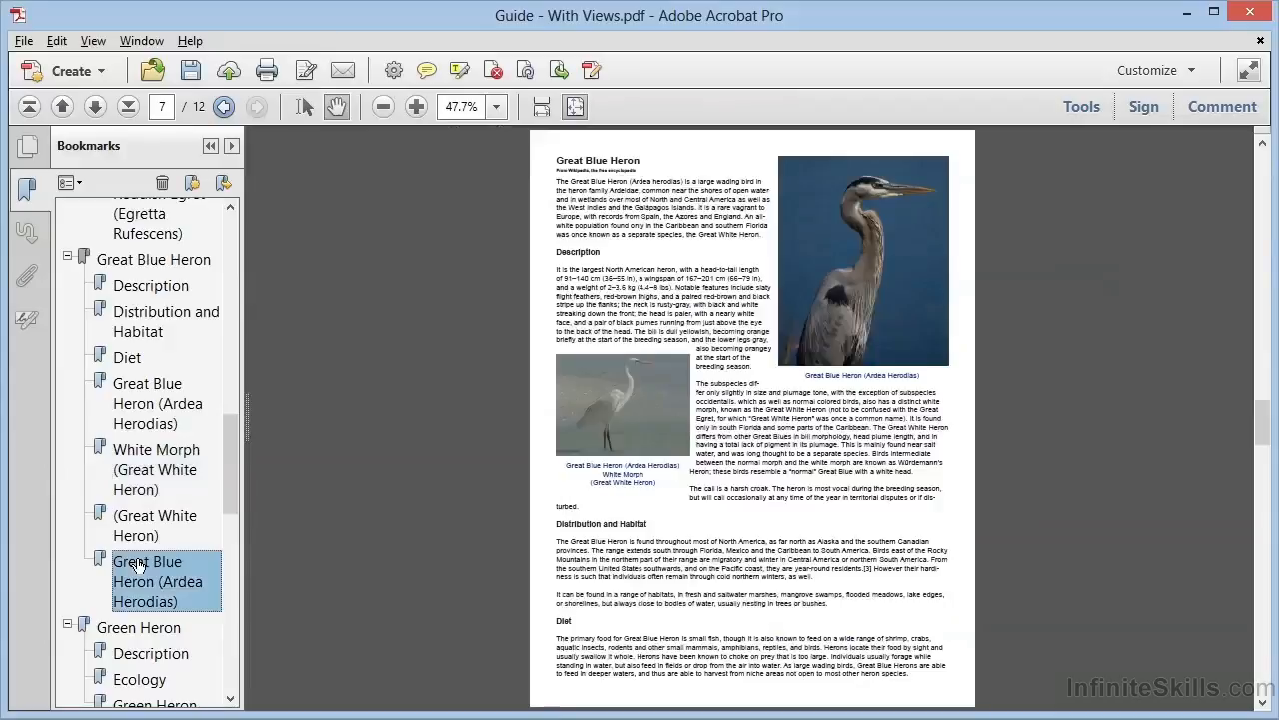
pyautogui.click(138, 566)
pyautogui.hotkey('ctrl', 'c')
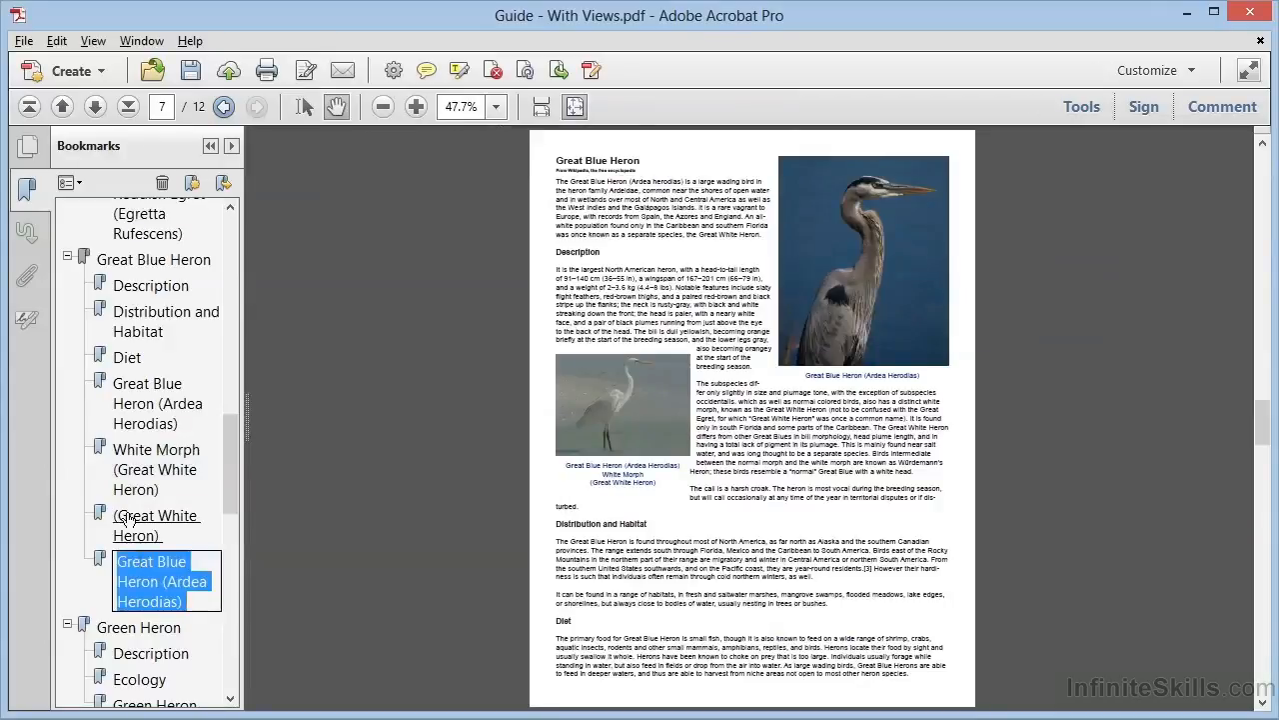
pyautogui.click(145, 458)
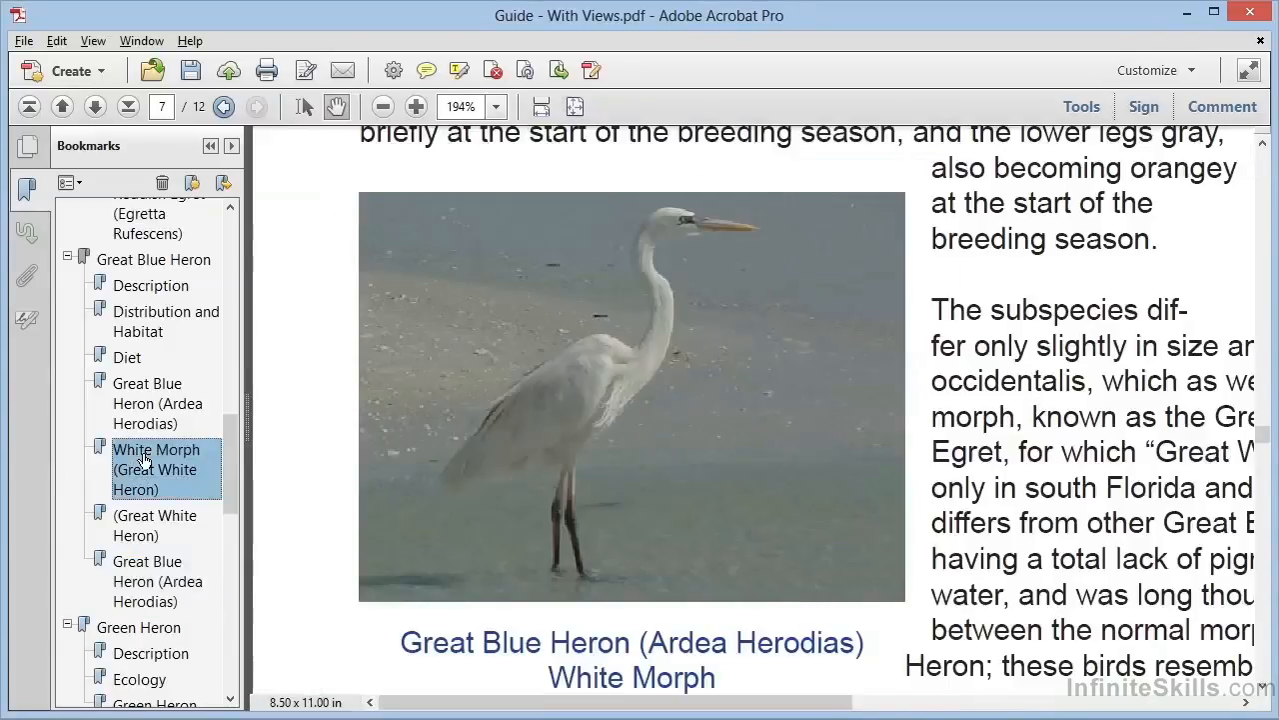
pyautogui.click(144, 455)
pyautogui.click(139, 451)
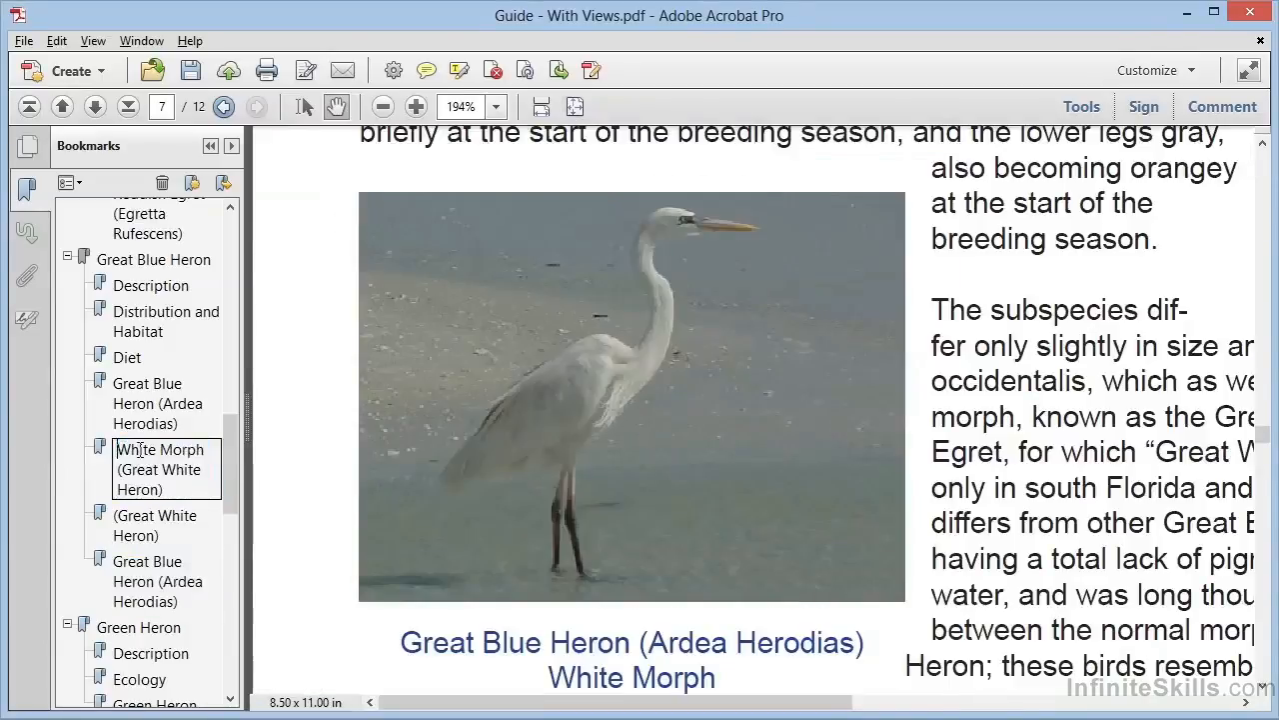
pyautogui.hotkey('ctrl', 'a')
pyautogui.hotkey('ctrl', 'v')
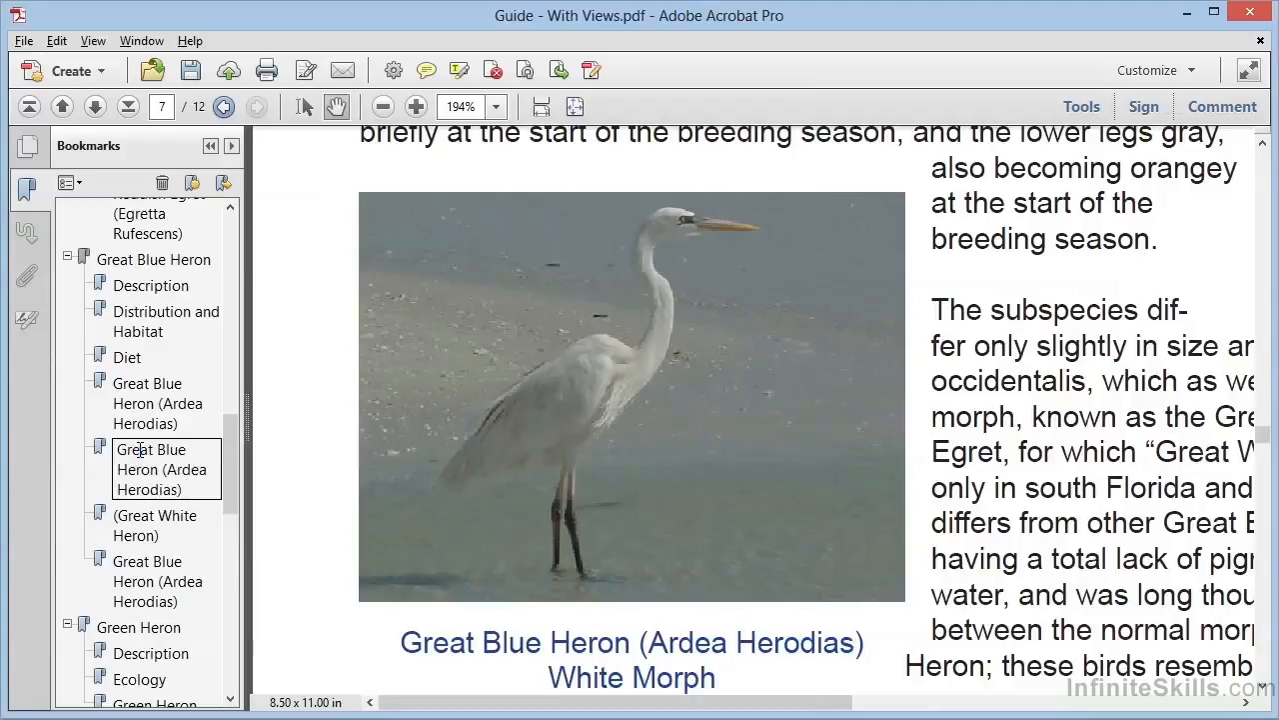
pyautogui.press('Return')
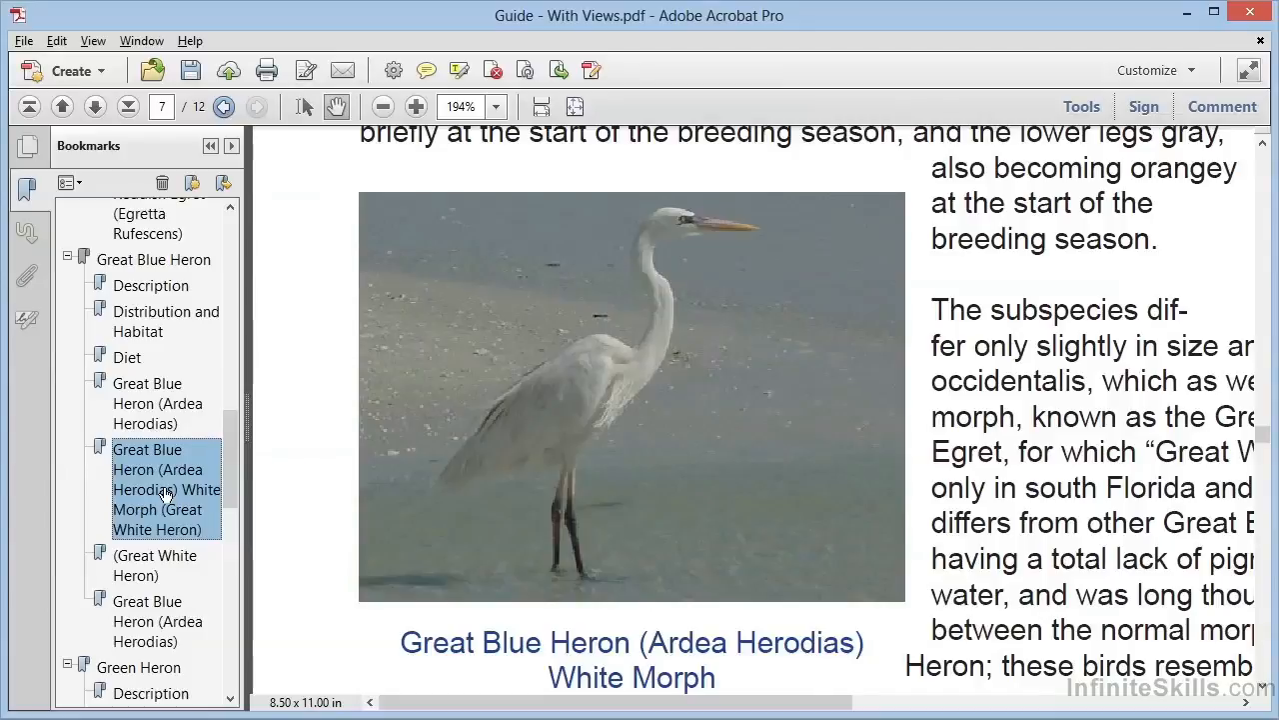
# - Delete the separate (Great White Heron) bookmark and the section's last Great Blue Heron (Ardea Herodias) bookmark, and collapse all top-level bookmarks
pyautogui.click(143, 566)
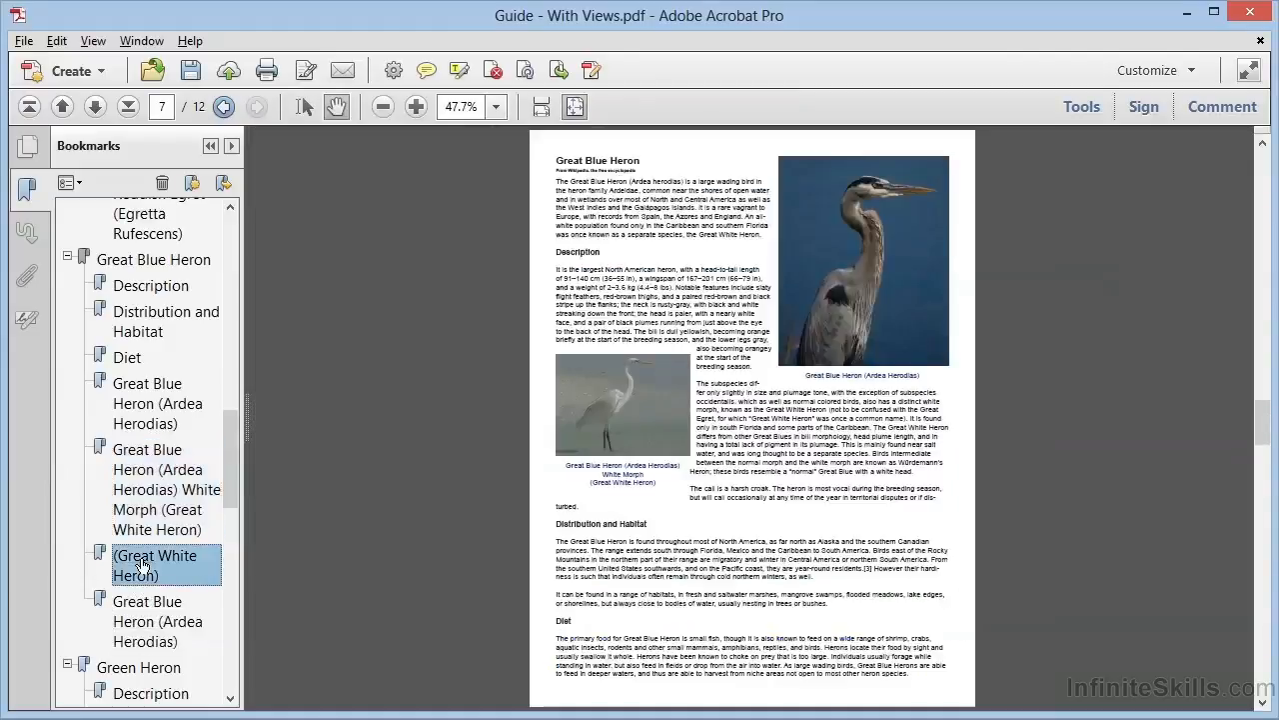
pyautogui.click(164, 188)
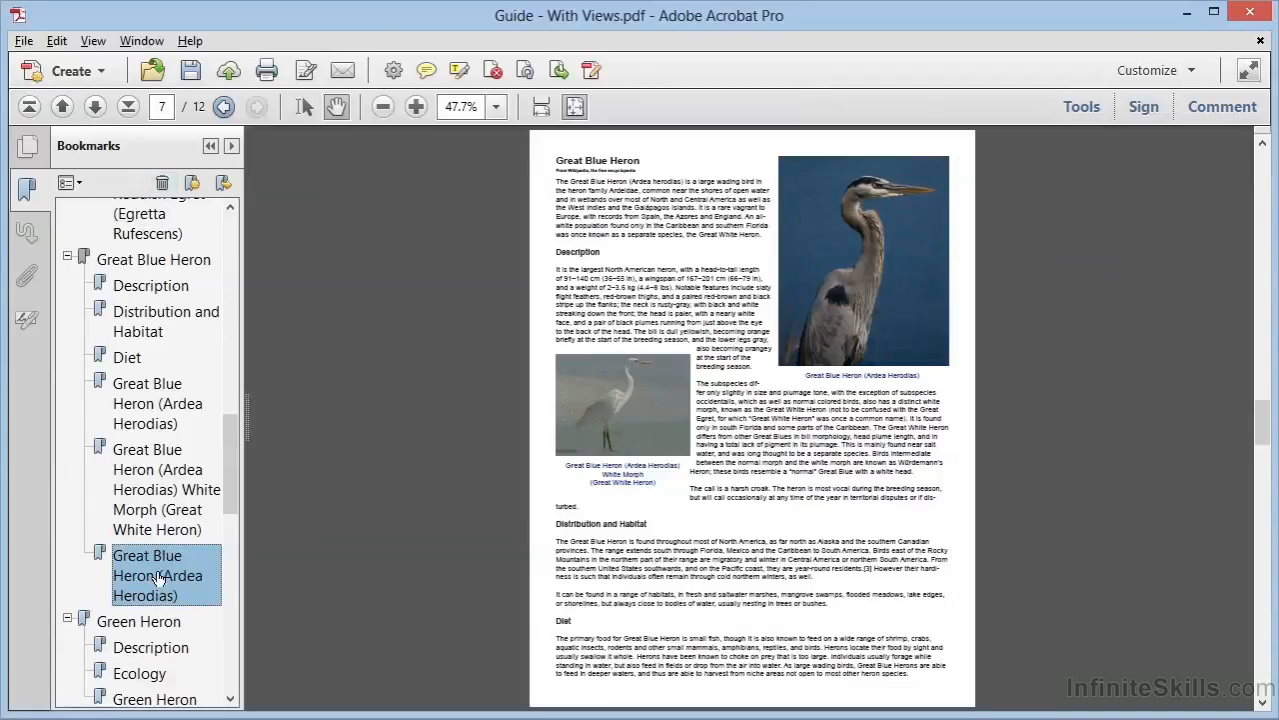
pyautogui.click(164, 186)
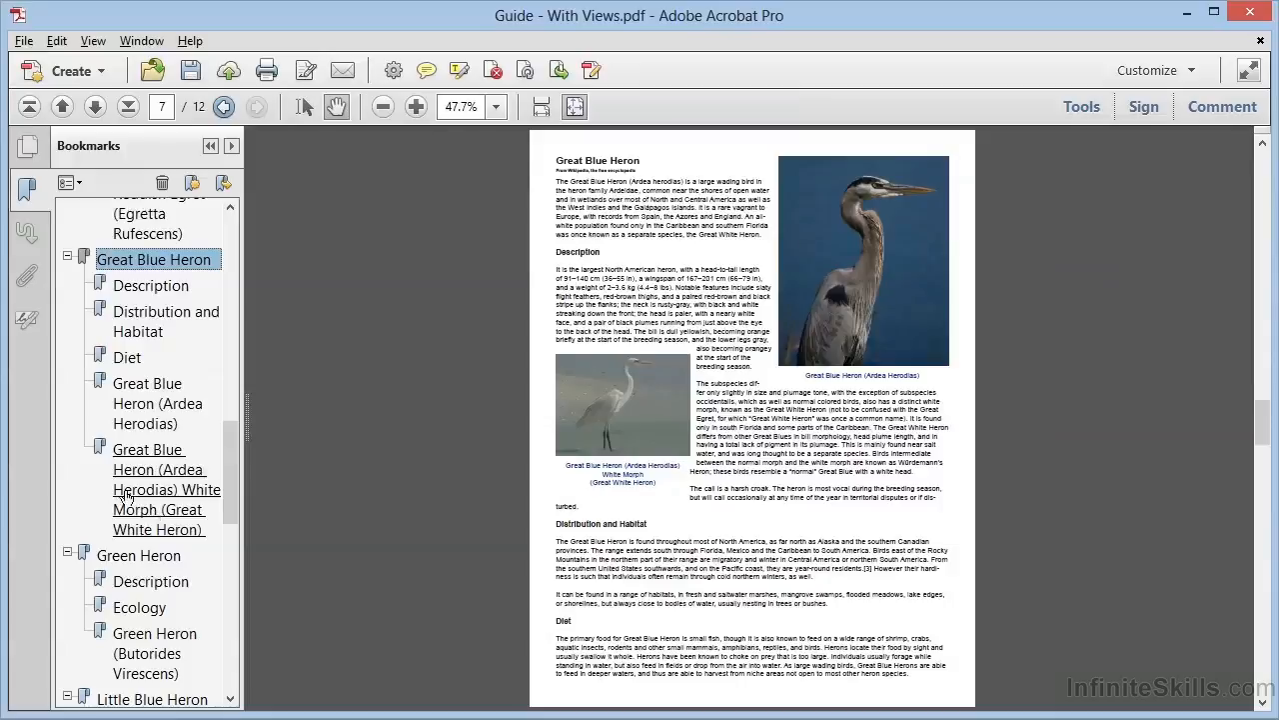
pyautogui.click(72, 183)
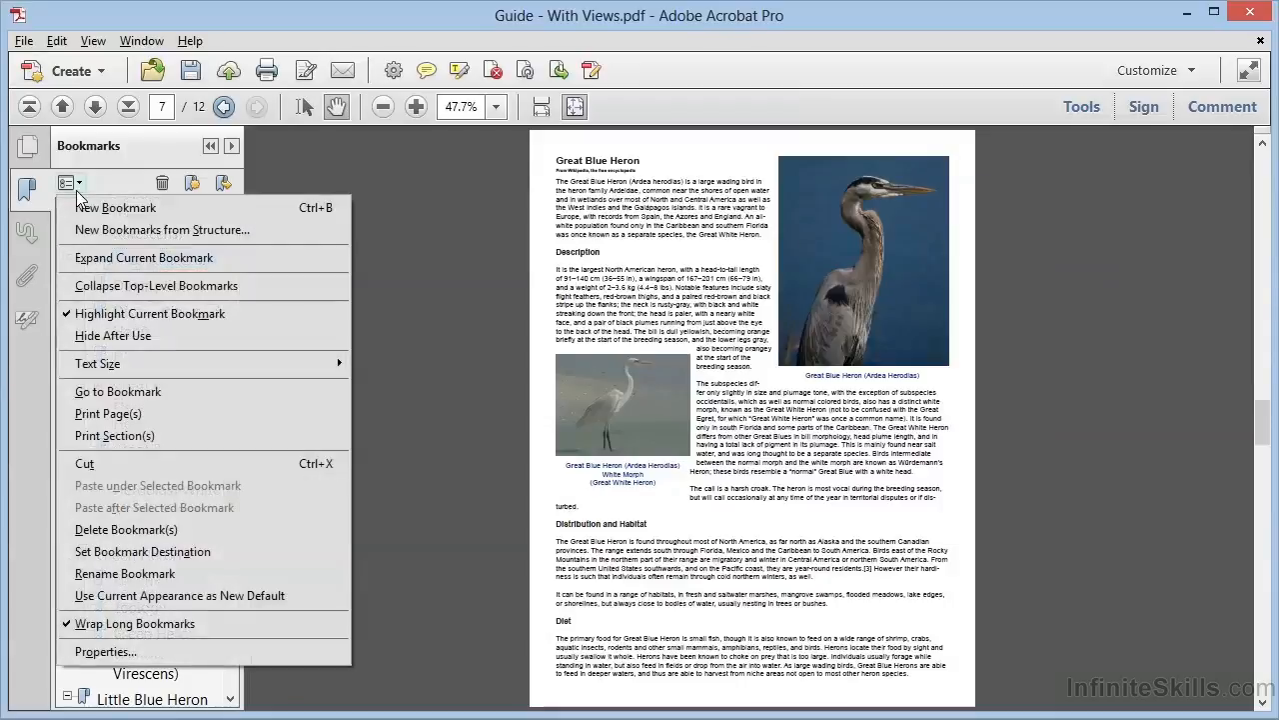
pyautogui.click(121, 287)
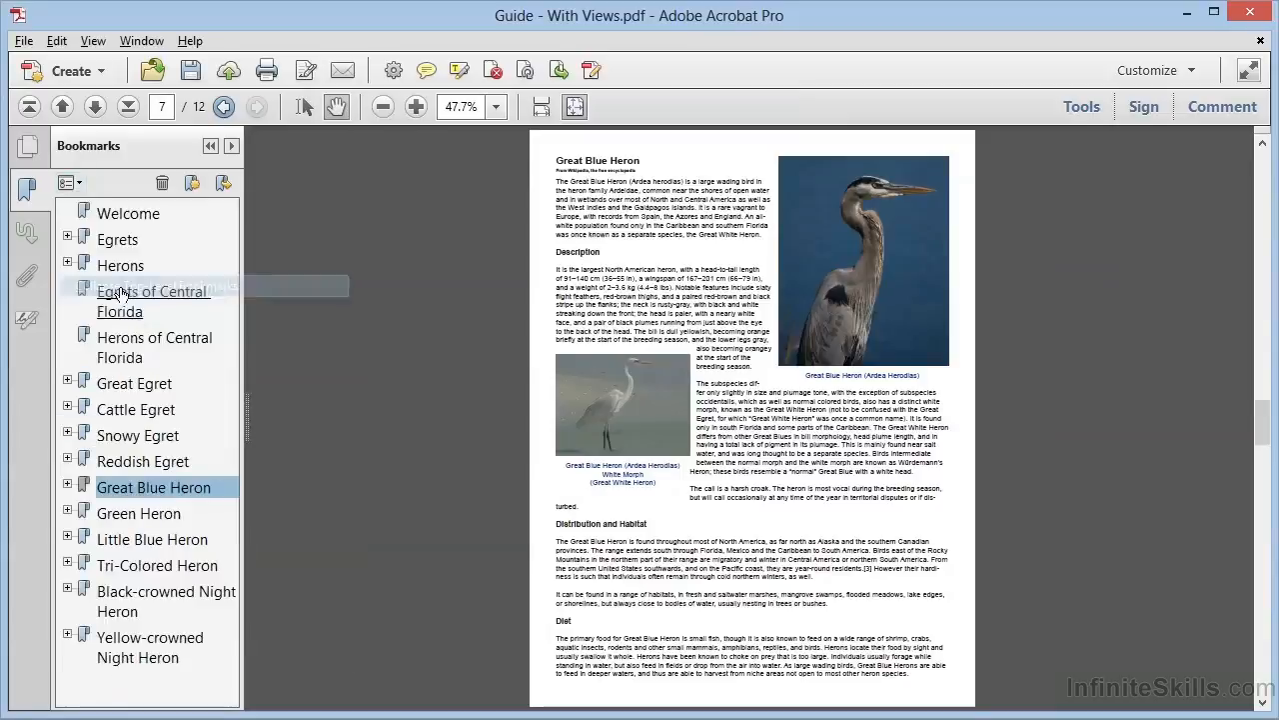